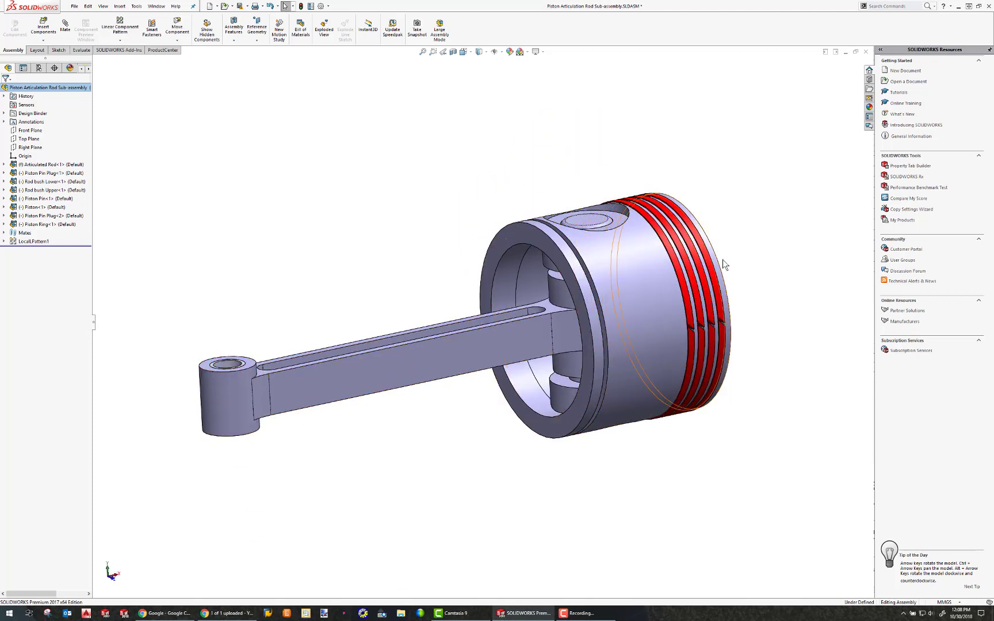
{"action": "mouse_move", "coordinate": [589, 275]}
{"action": "middle_mouse_down"}
{"action": "mouse_move", "coordinate": [596, 297]}
{"action": "mouse_move", "coordinate": [533, 233]}
{"action": "mouse_move", "coordinate": [577, 265]}
{"action": "middle_mouse_up"}
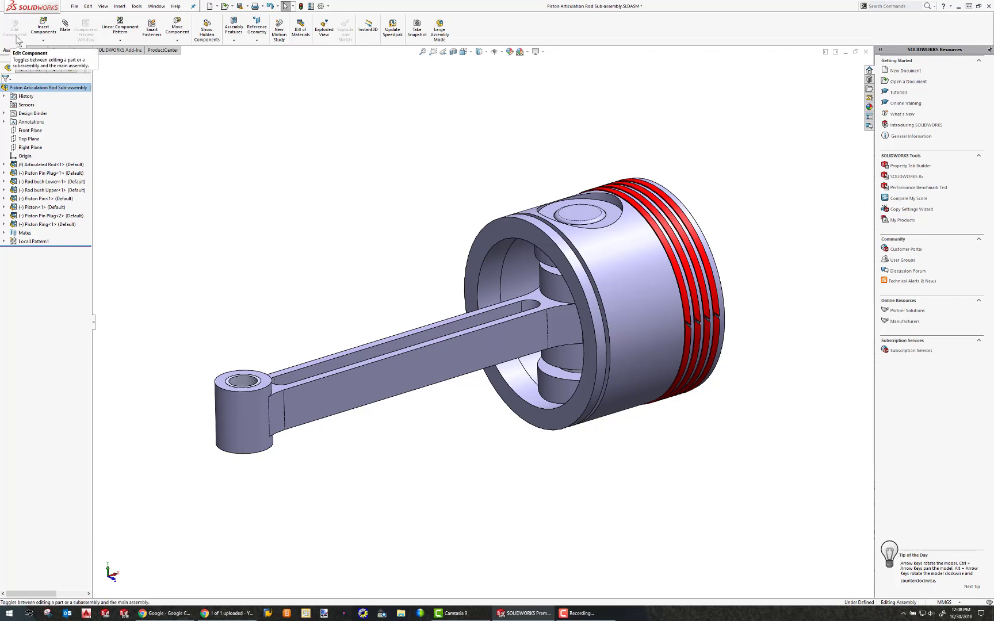
{"action": "left_click", "coordinate": [325, 35]}
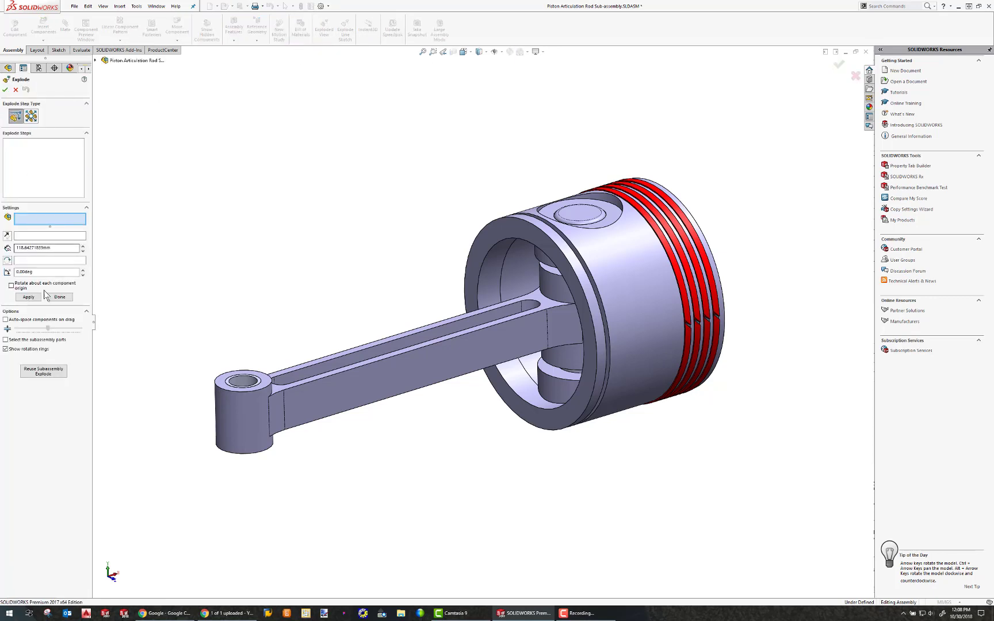
{"action": "left_click", "coordinate": [15, 89]}
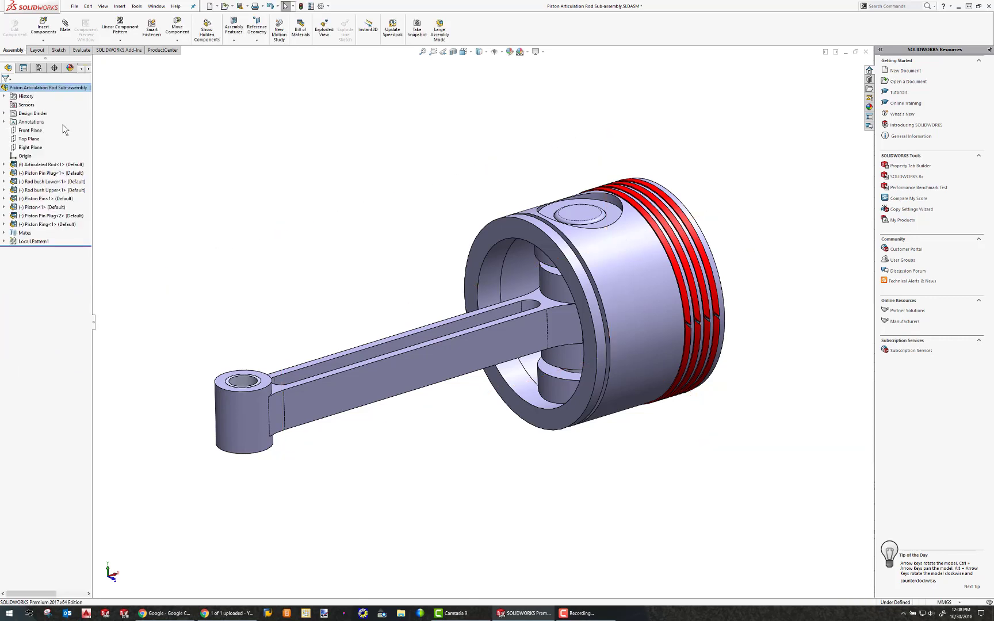
Step: Start a new exploded view for the assembly's Default configuration
{"action": "left_click", "coordinate": [38, 69]}
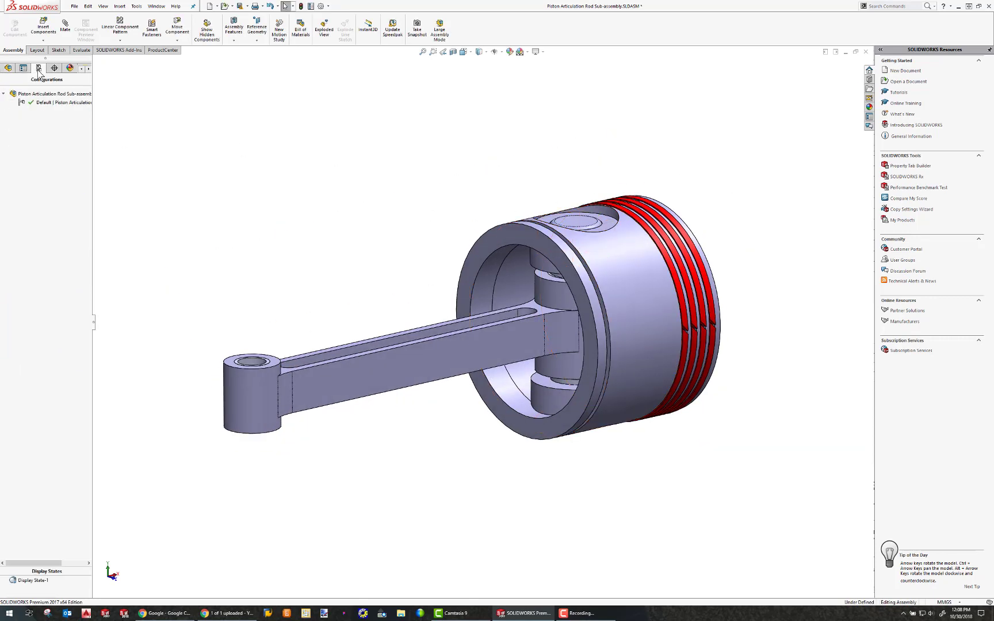
{"action": "right_click", "coordinate": [42, 103]}
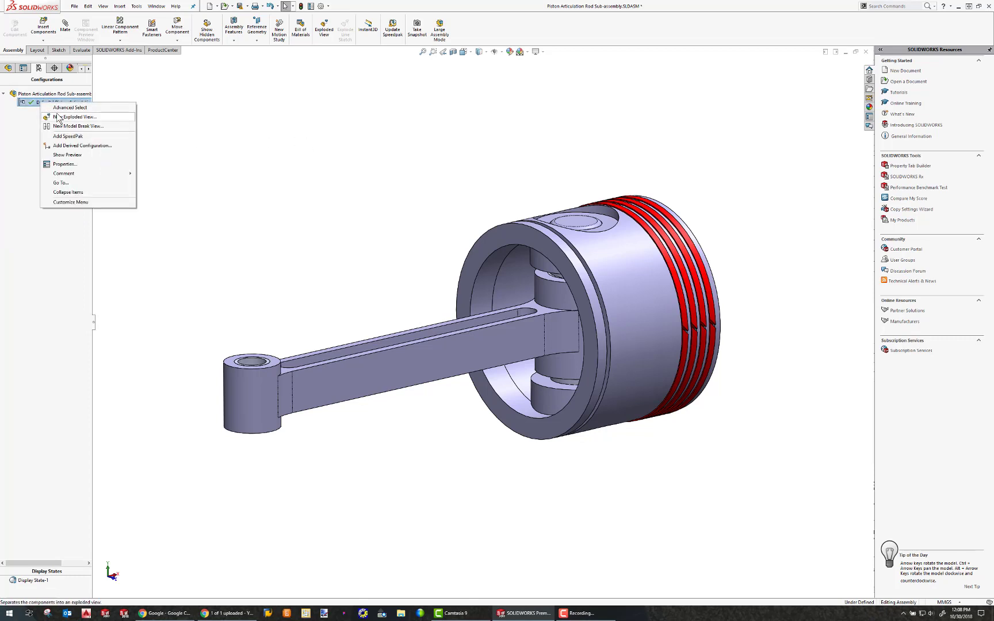
{"action": "left_click", "coordinate": [58, 117]}
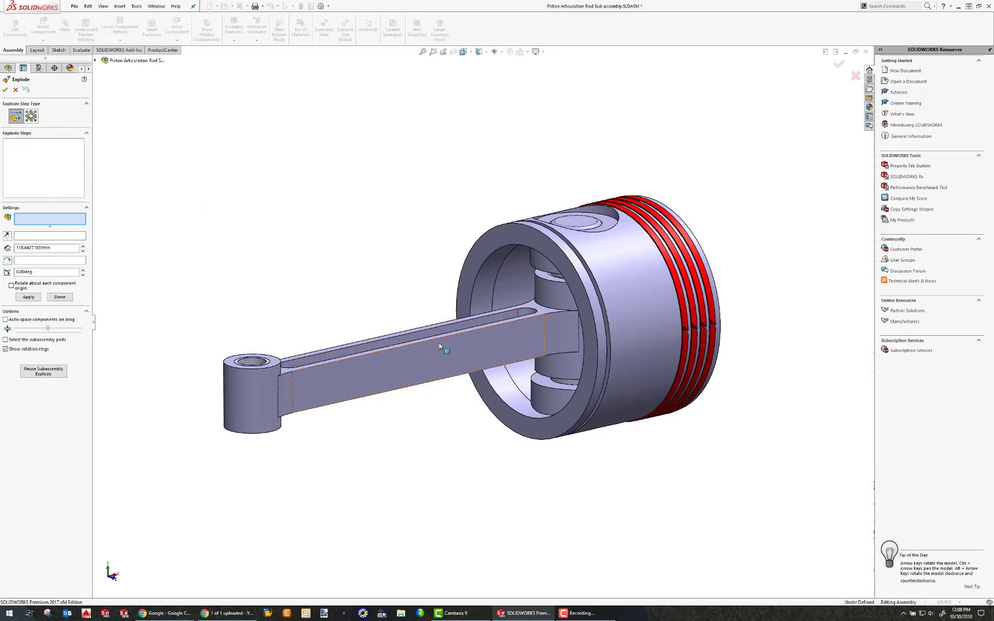
Step: Try exploding the lower rod bush along the X axis by about 119 mm, and delete that explode step
{"action": "middle_click_drag", "start_coordinate": [403, 328], "coordinate": [422, 345]}
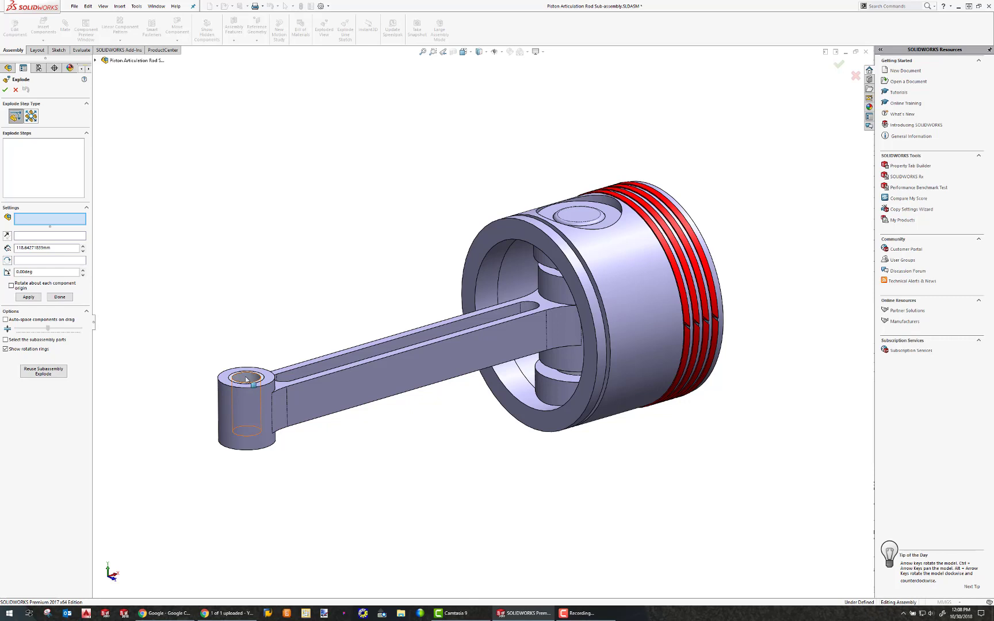
{"action": "left_click", "coordinate": [246, 380]}
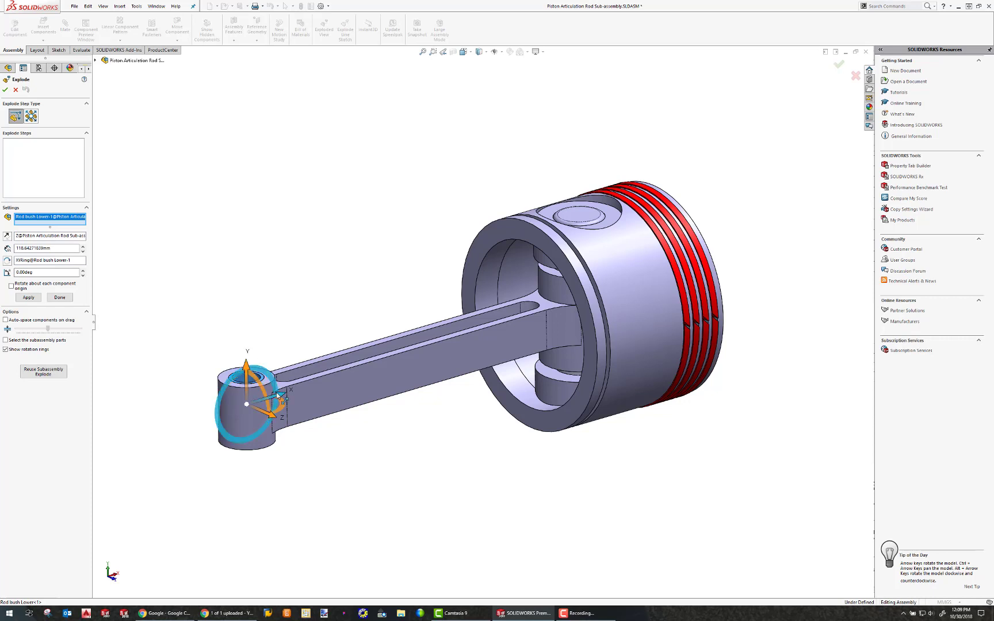
{"action": "left_click_drag", "start_coordinate": [278, 397], "coordinate": [172, 431]}
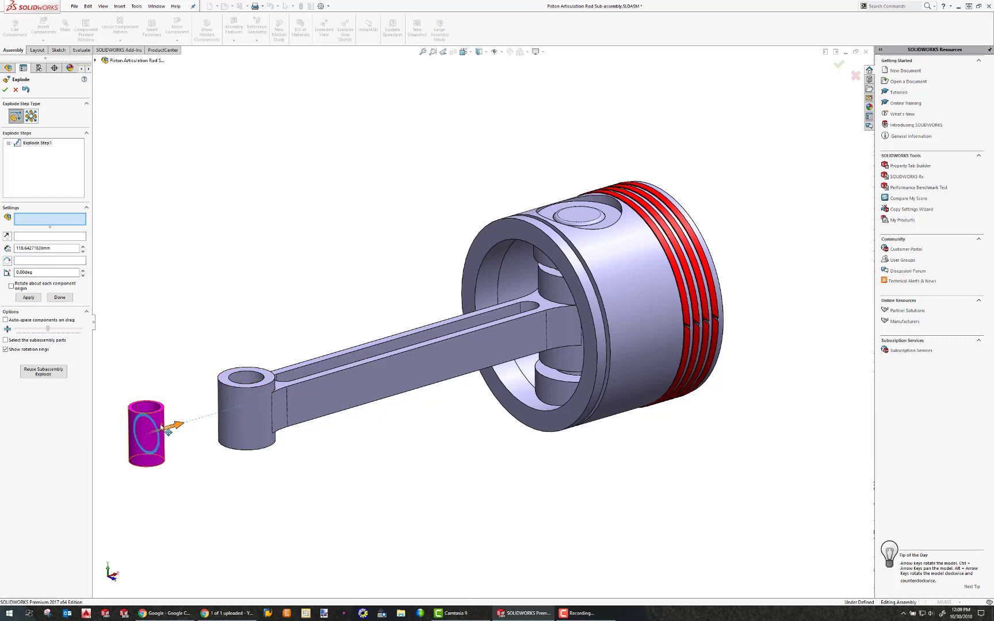
{"action": "left_click", "coordinate": [35, 143]}
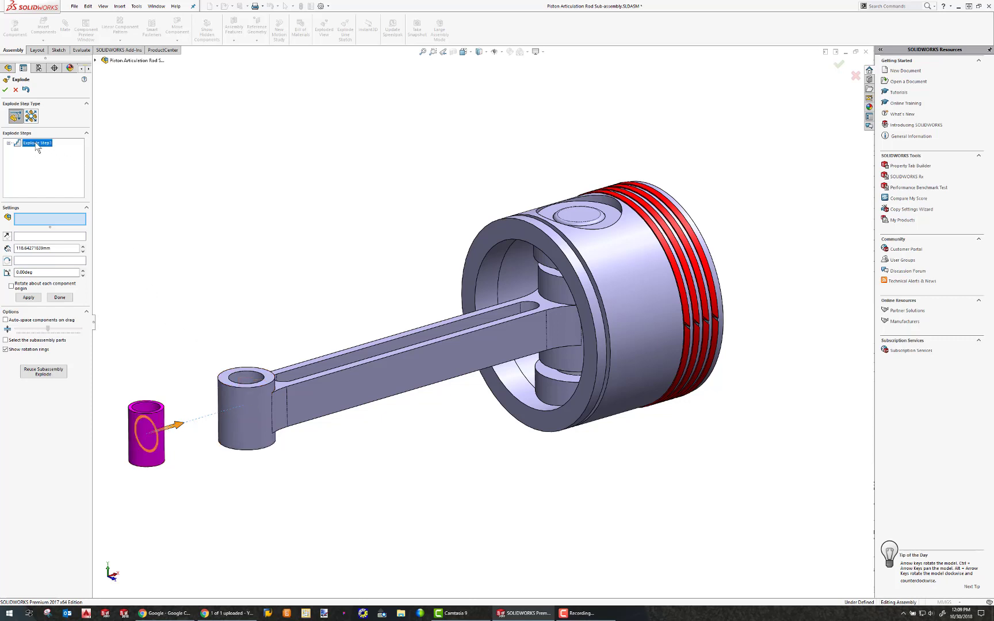
{"action": "key", "text": "Delete"}
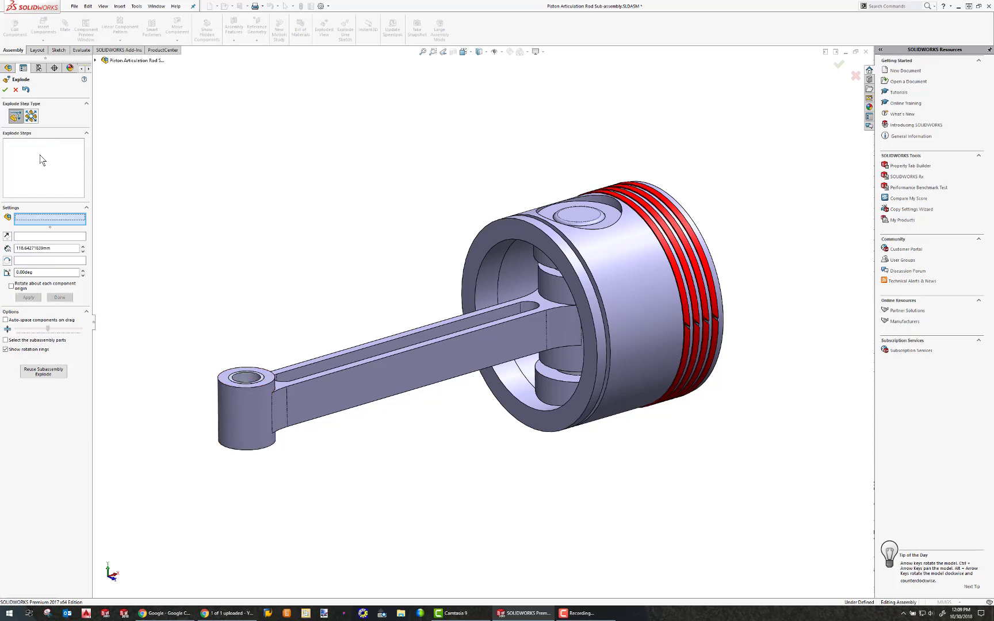
Step: Explode the lower rod bush about 42 mm upward along Y, and lift the upper piston pin plug well above the piston
{"action": "left_click", "coordinate": [251, 381]}
{"action": "left_click_drag", "start_coordinate": [248, 366], "coordinate": [248, 276]}
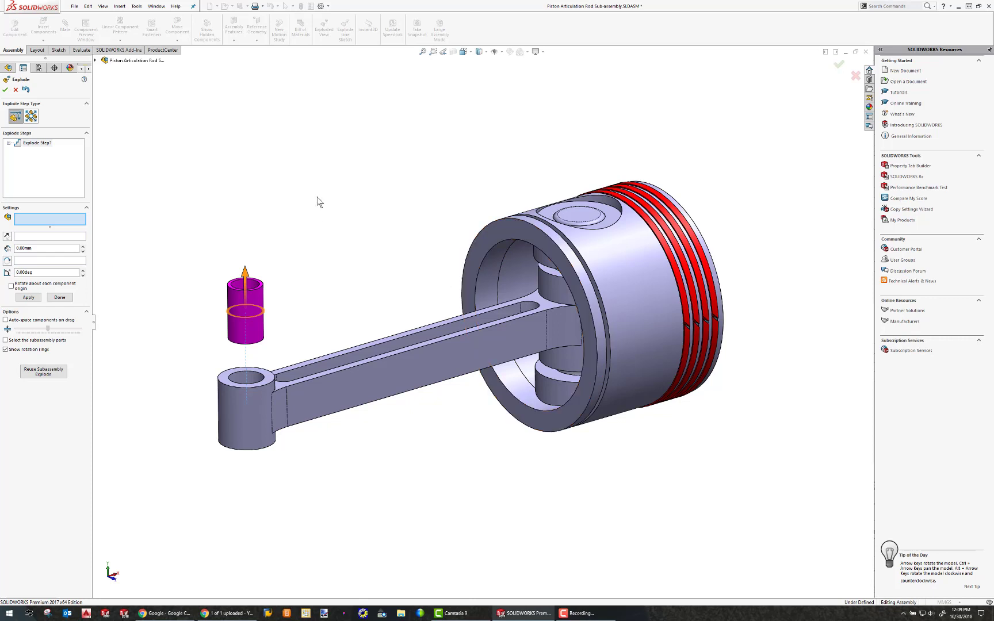
{"action": "left_click", "coordinate": [586, 216]}
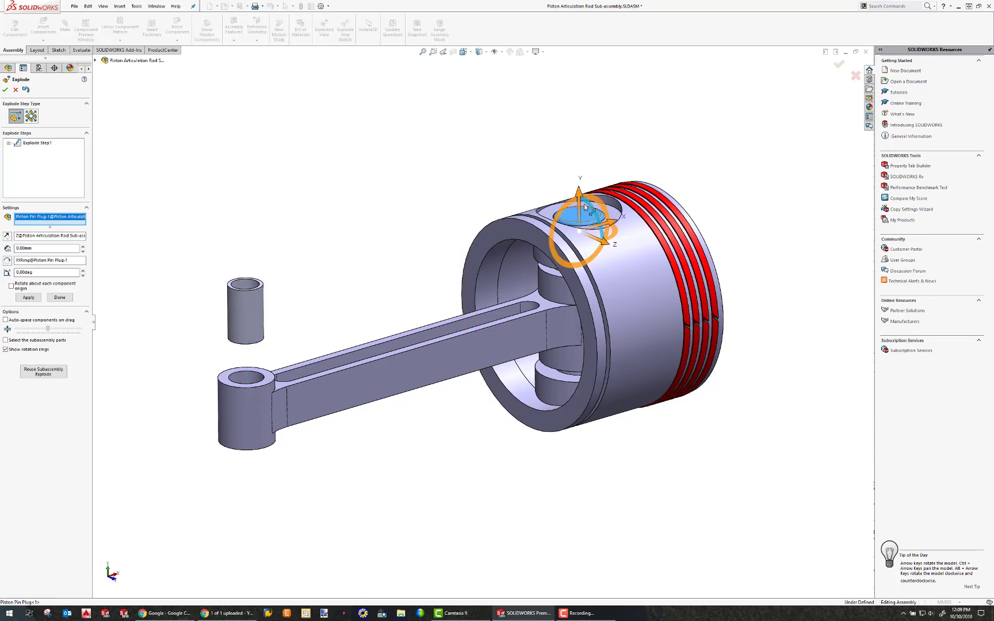
{"action": "left_click_drag", "start_coordinate": [578, 198], "coordinate": [541, 109]}
{"action": "scroll", "coordinate": [572, 129], "scroll_direction": "down", "scroll_amount": 4}
{"action": "scroll", "coordinate": [573, 132], "scroll_direction": "up", "scroll_amount": 6}
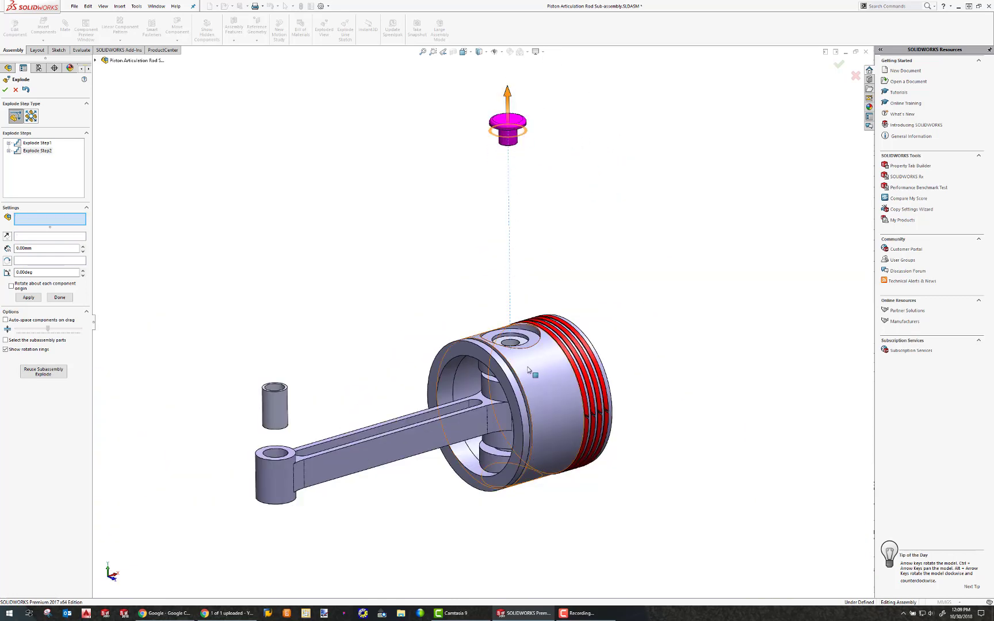
Step: Explode the piston pin upward along Y to just below its upper plug, and pull the lower piston pin plug down below the piston
{"action": "left_click", "coordinate": [508, 343]}
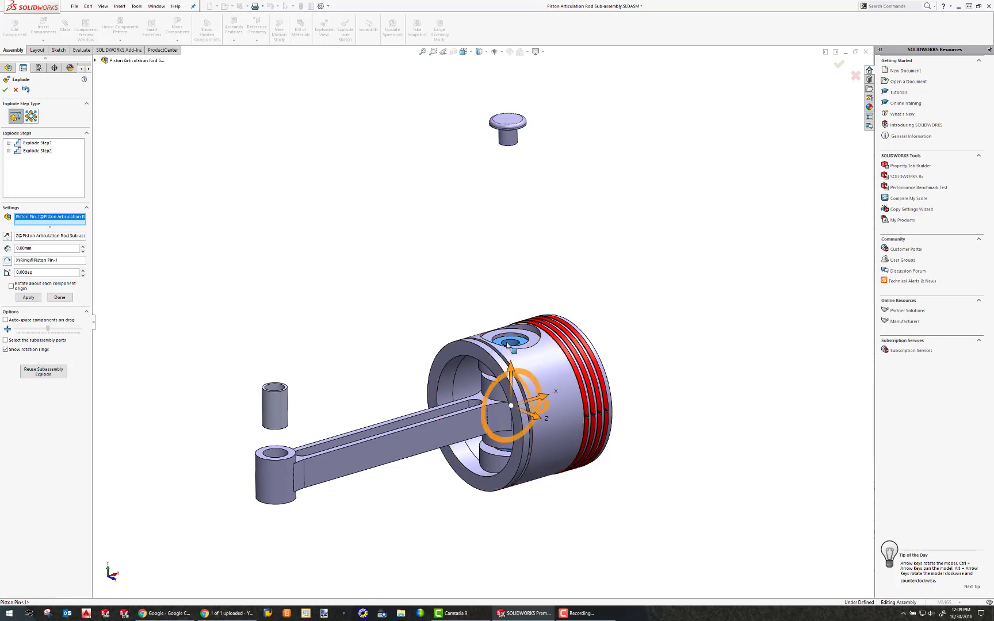
{"action": "left_click_drag", "start_coordinate": [514, 354], "coordinate": [518, 179]}
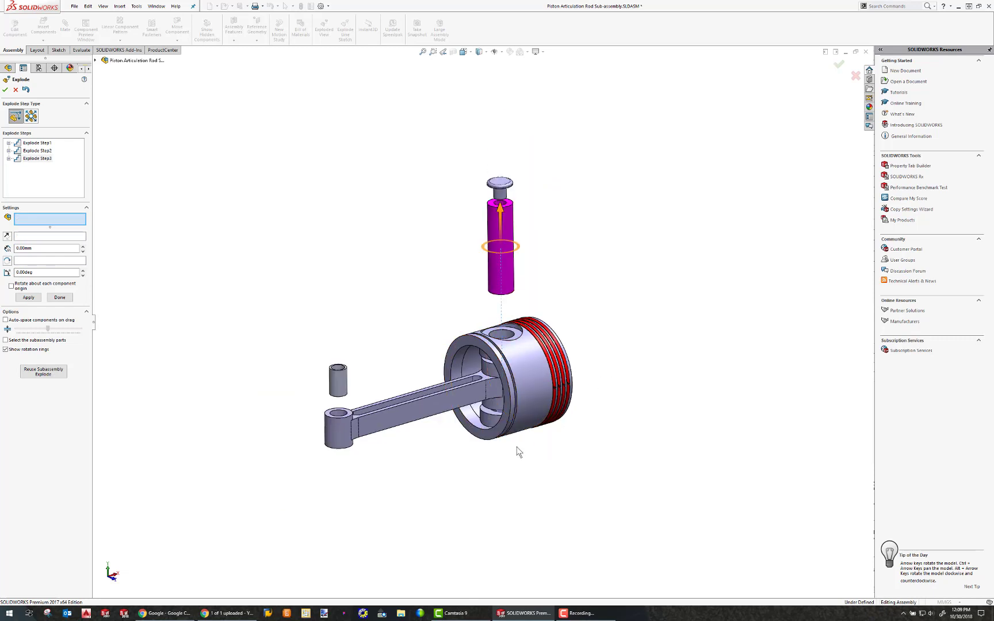
{"action": "mouse_move", "coordinate": [518, 450]}
{"action": "middle_mouse_down"}
{"action": "mouse_move", "coordinate": [502, 392]}
{"action": "mouse_move", "coordinate": [518, 448]}
{"action": "middle_mouse_up"}
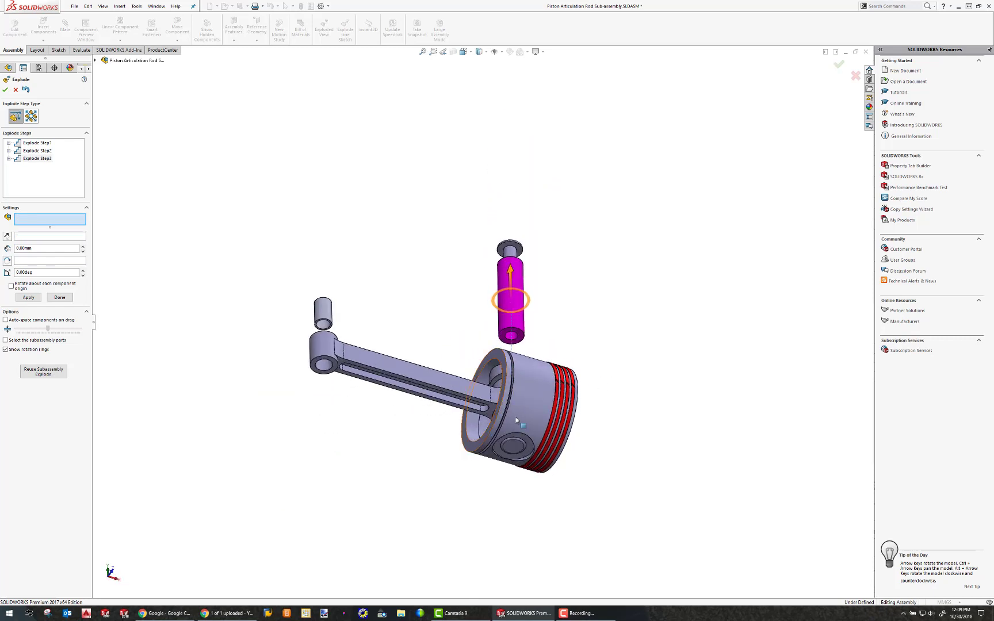
{"action": "left_click", "coordinate": [516, 450]}
{"action": "left_click_drag", "start_coordinate": [525, 427], "coordinate": [530, 489]}
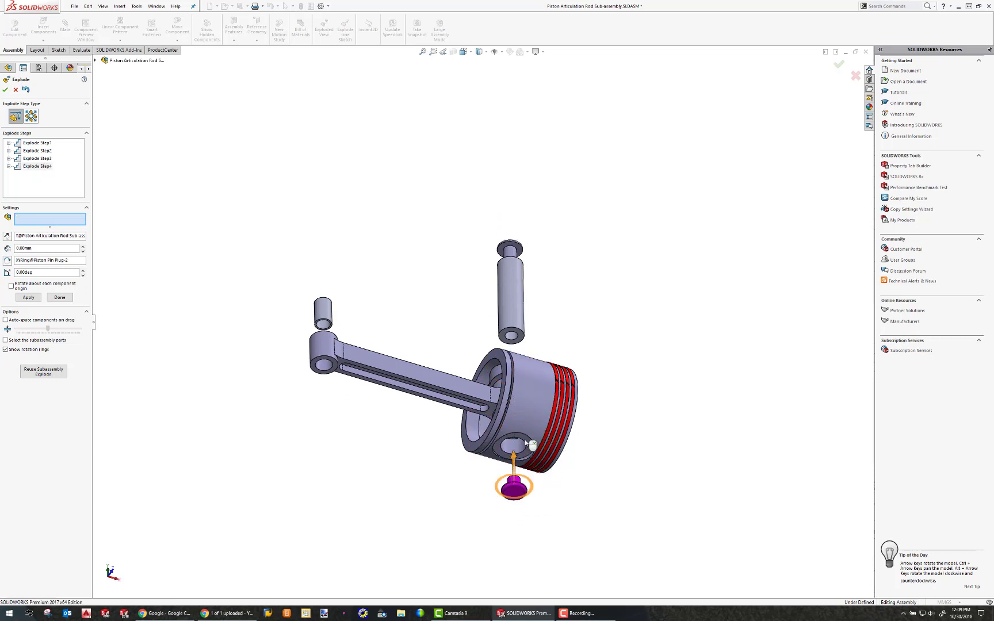
{"action": "middle_click_drag", "start_coordinate": [530, 490], "coordinate": [546, 475]}
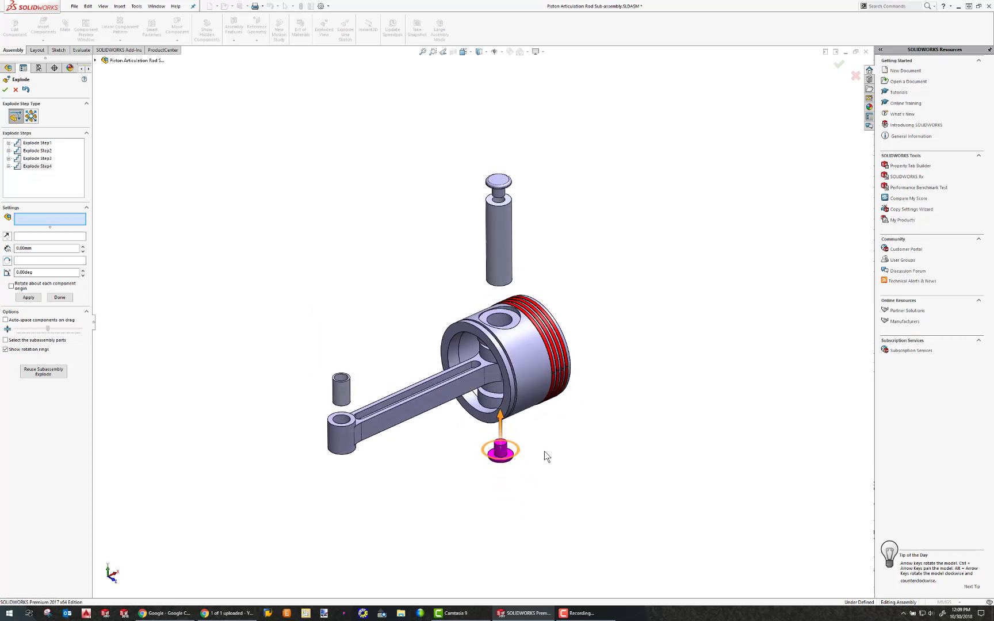
Step: Examine which component each of the four explode steps moves
{"action": "left_click", "coordinate": [29, 151]}
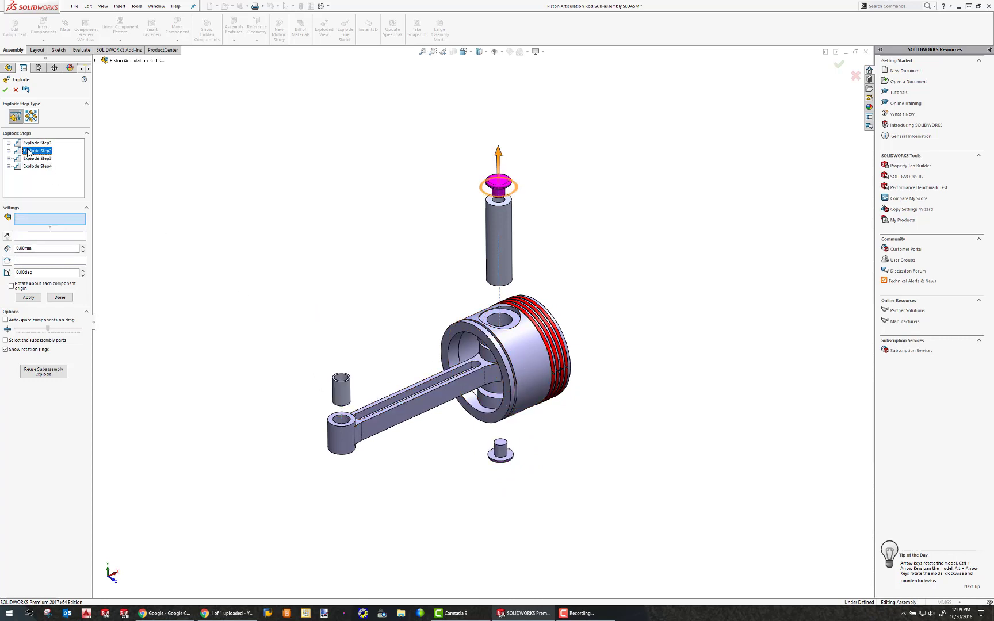
{"action": "left_click", "coordinate": [29, 160]}
{"action": "left_click", "coordinate": [29, 167]}
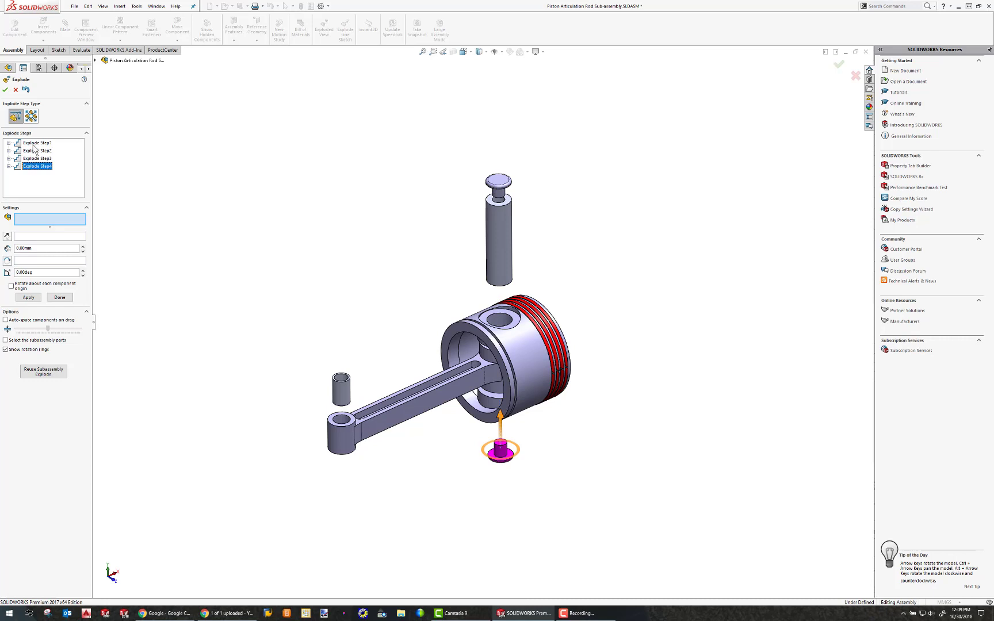
{"action": "left_click", "coordinate": [34, 143]}
{"action": "left_click", "coordinate": [34, 150]}
{"action": "left_click", "coordinate": [36, 159]}
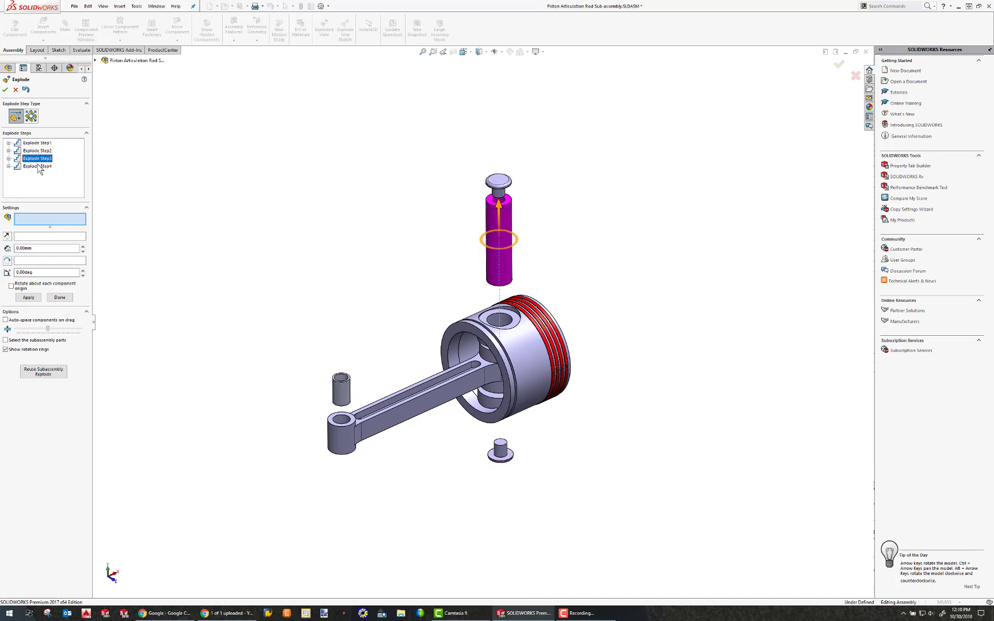
{"action": "left_click", "coordinate": [36, 166]}
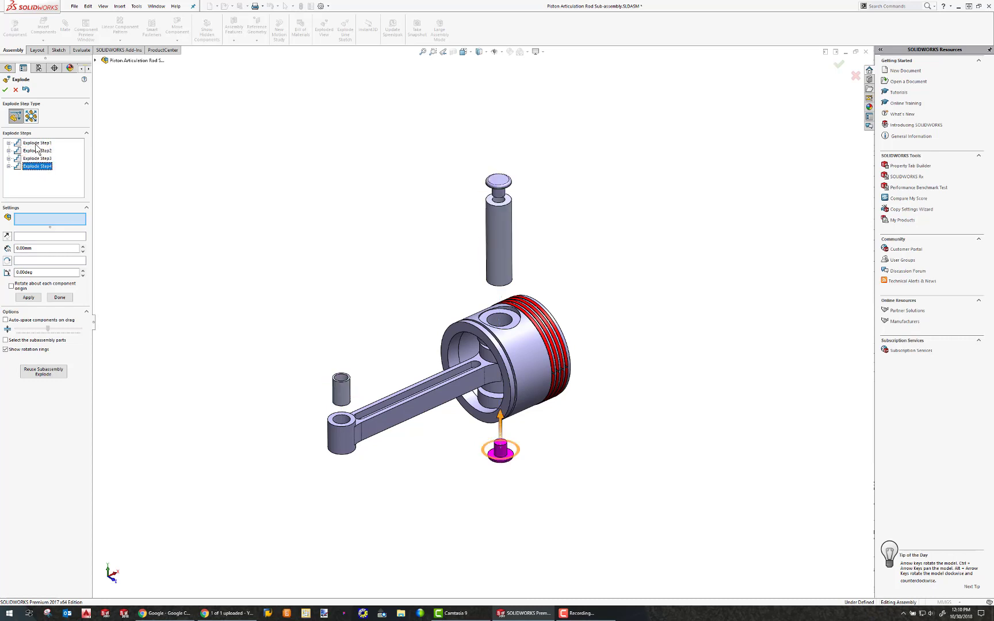
Step: Edit the lower rod bush's explode step to raise the bush to about 64 mm along Y
{"action": "left_click", "coordinate": [35, 145]}
{"action": "right_click", "coordinate": [37, 145]}
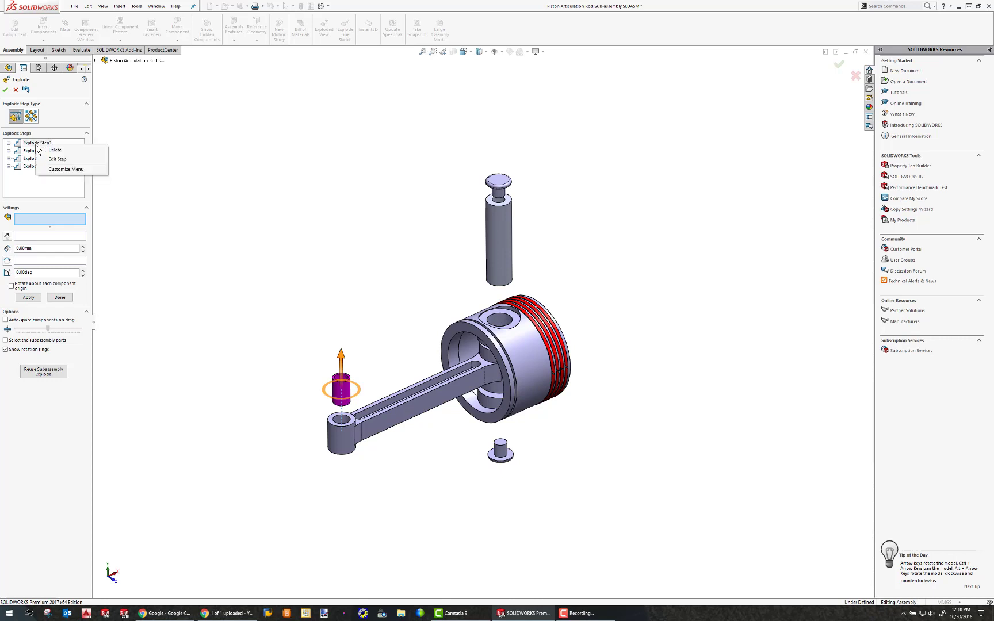
{"action": "left_click", "coordinate": [55, 159]}
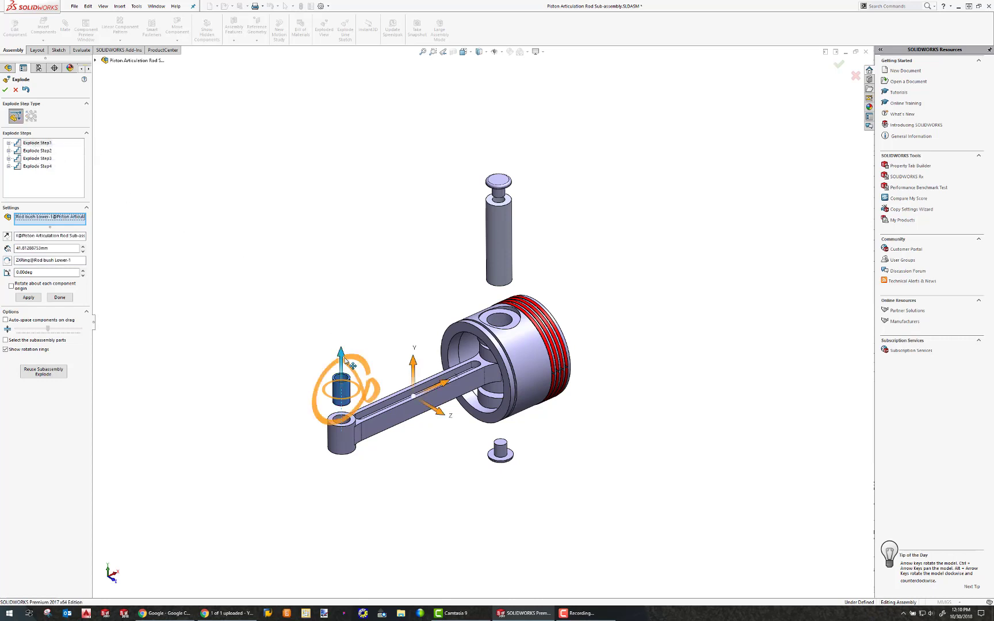
{"action": "left_click_drag", "start_coordinate": [352, 366], "coordinate": [300, 304]}
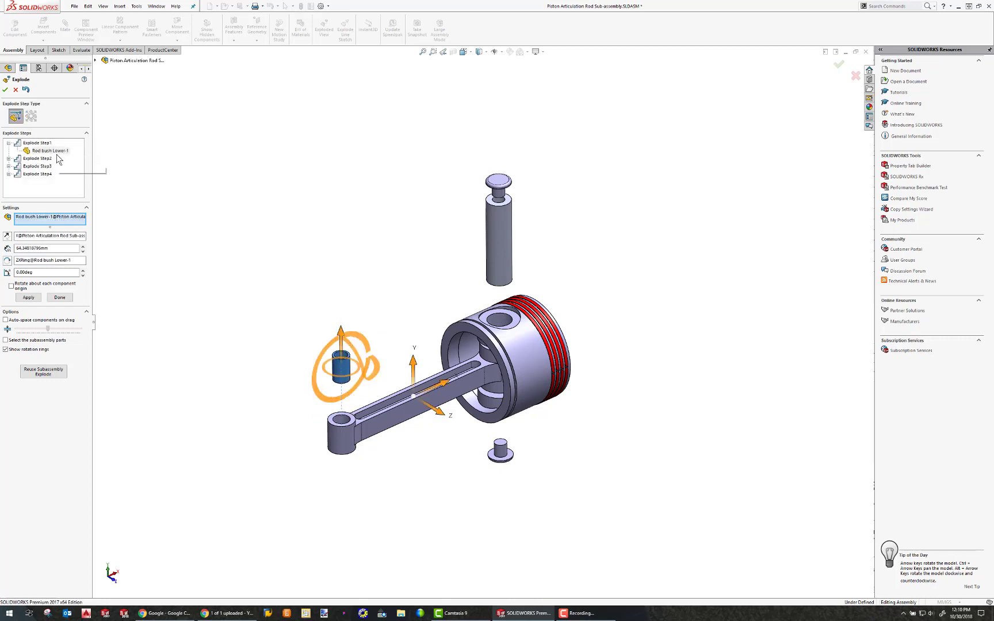
Step: Explode the upper rod bush upward along Y through the piston's pin hole to just below the piston pin
{"action": "left_click", "coordinate": [38, 159]}
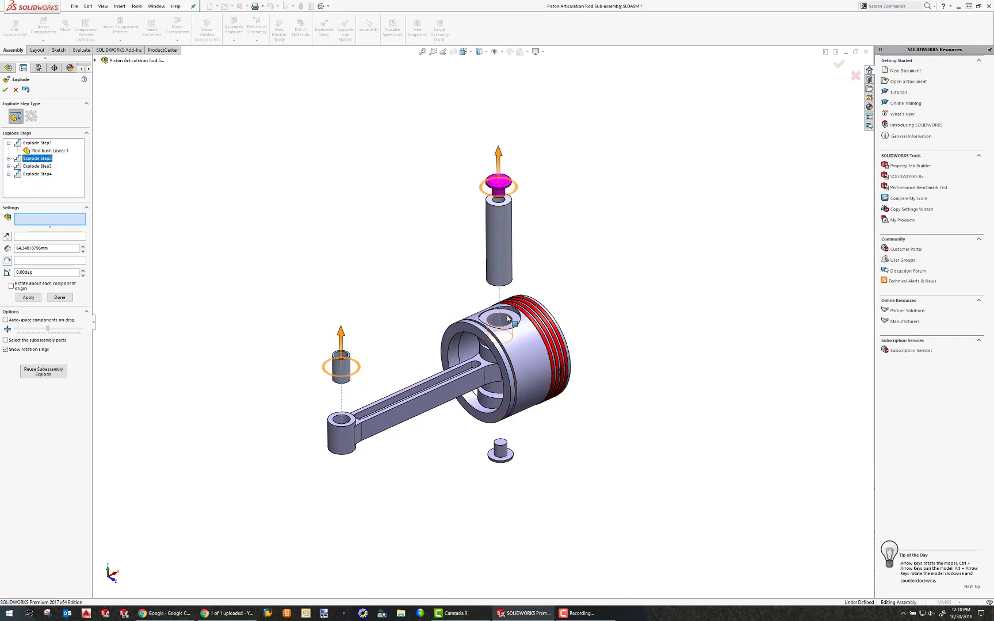
{"action": "middle_click_drag", "start_coordinate": [487, 334], "coordinate": [512, 359]}
{"action": "scroll", "coordinate": [490, 345], "scroll_direction": "down", "scroll_amount": 10}
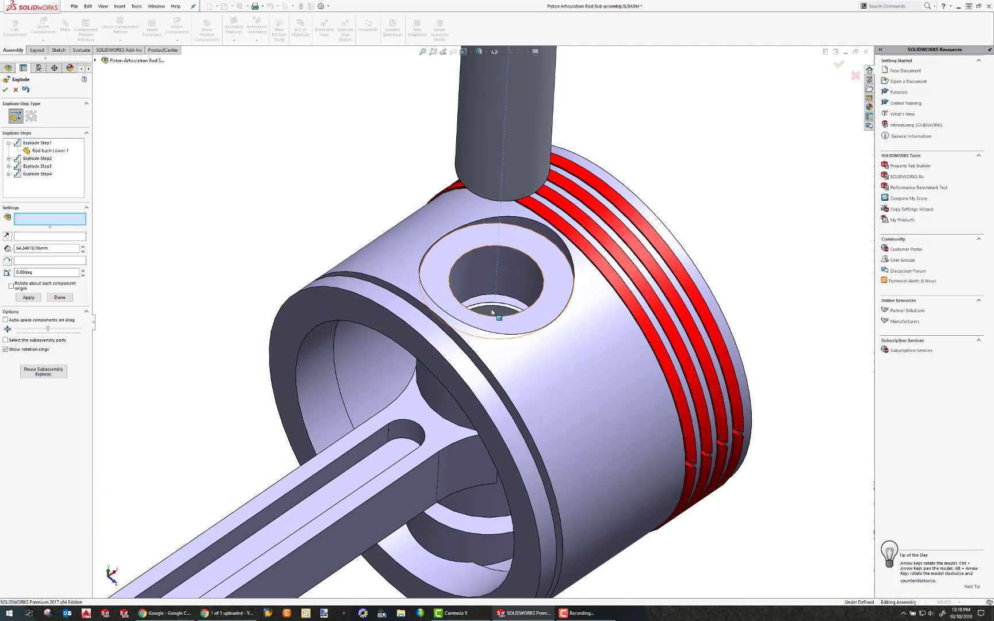
{"action": "scroll", "coordinate": [488, 344], "scroll_direction": "up", "scroll_amount": 2}
{"action": "left_click", "coordinate": [486, 342]}
{"action": "middle_click_drag", "start_coordinate": [487, 342], "coordinate": [498, 272]}
{"action": "left_click_drag", "start_coordinate": [523, 537], "coordinate": [479, 291]}
{"action": "scroll", "coordinate": [480, 291], "scroll_direction": "up", "scroll_amount": 6}
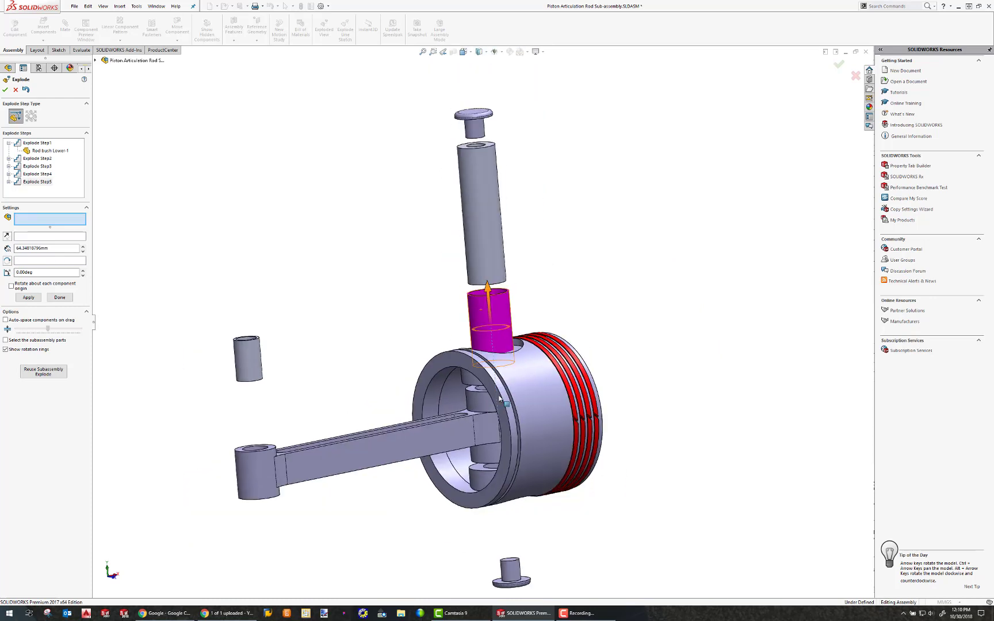
Step: Explode all four red piston rings together along the X axis, clear of the piston's crown end
{"action": "middle_click_drag", "start_coordinate": [519, 410], "coordinate": [492, 345]}
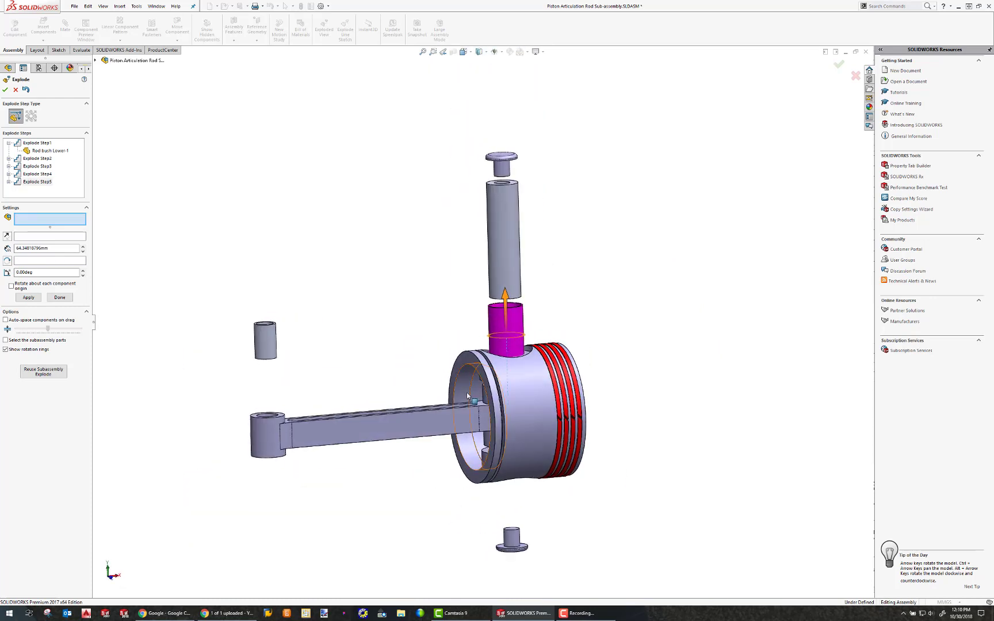
{"action": "left_click", "coordinate": [578, 398]}
{"action": "scroll", "coordinate": [575, 392], "scroll_direction": "down", "scroll_amount": 6}
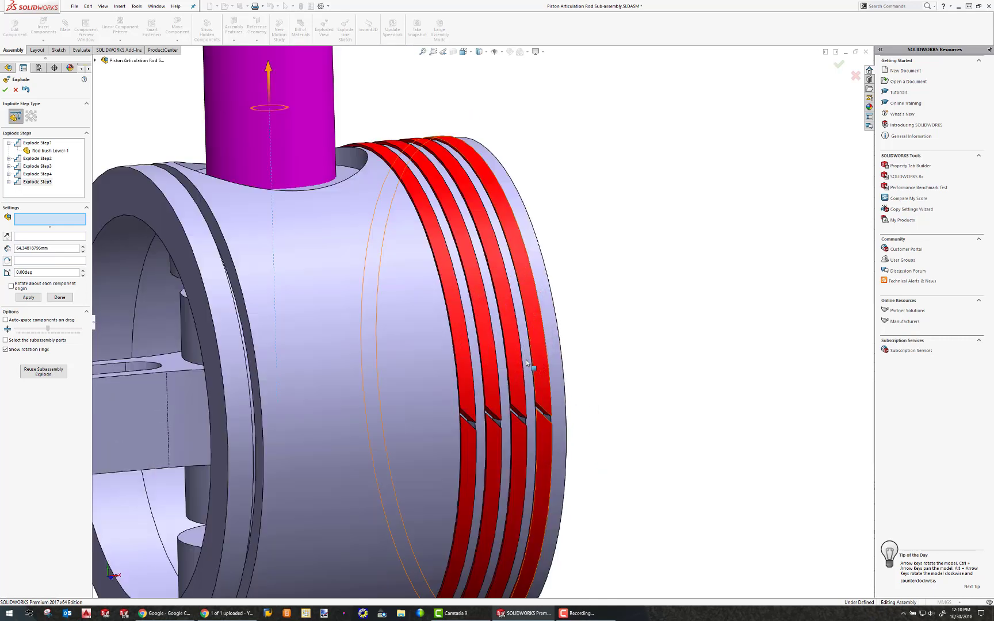
{"action": "left_click", "coordinate": [510, 349]}
{"action": "left_click", "coordinate": [477, 338]}
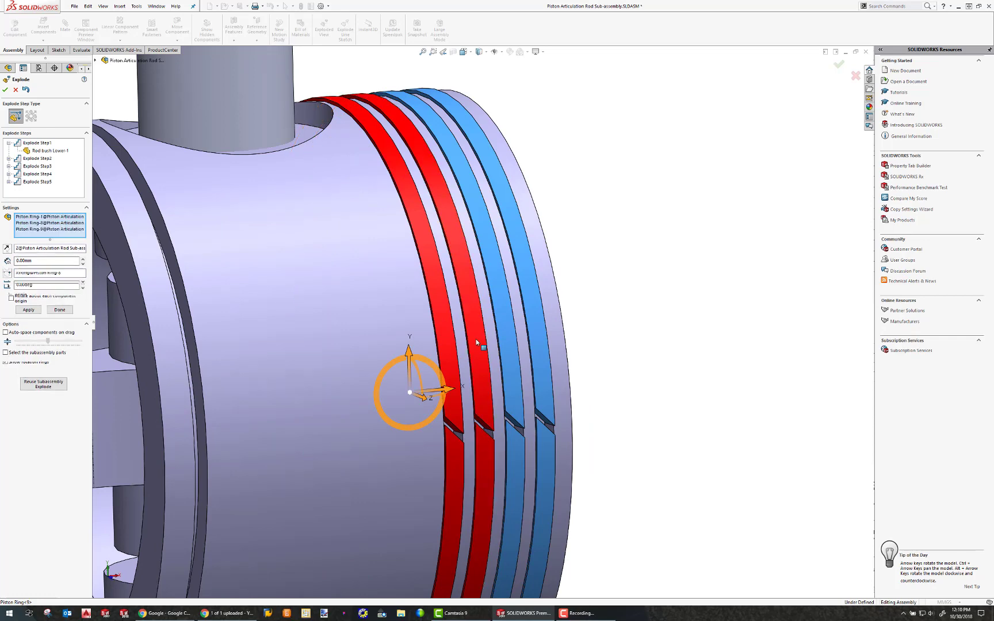
{"action": "left_click", "coordinate": [449, 331]}
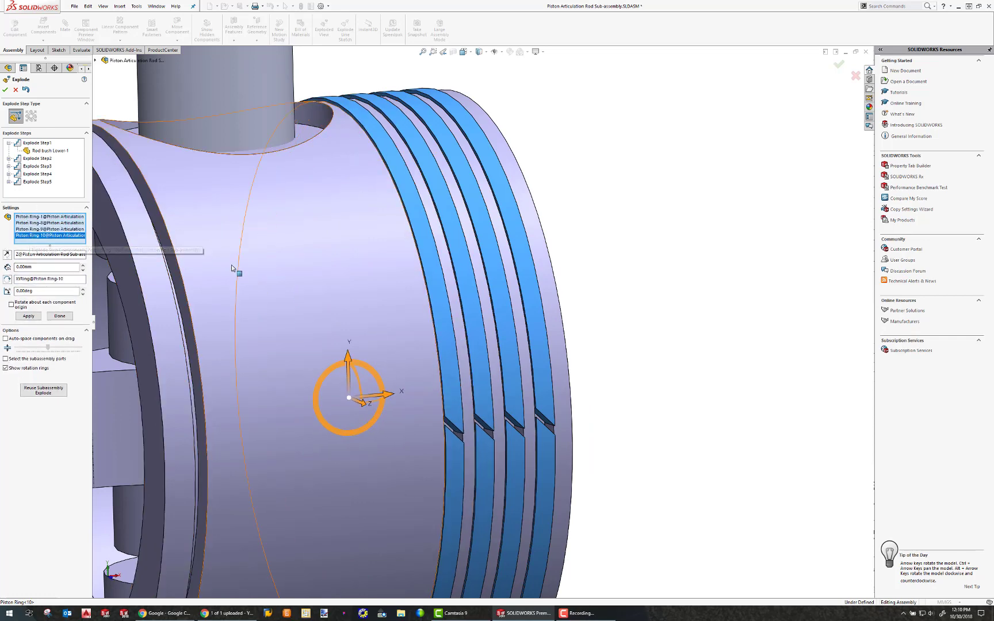
{"action": "scroll", "coordinate": [403, 355], "scroll_direction": "down", "scroll_amount": 5}
{"action": "scroll", "coordinate": [507, 388], "scroll_direction": "up", "scroll_amount": 5}
{"action": "middle_click_drag", "start_coordinate": [487, 362], "coordinate": [521, 297]}
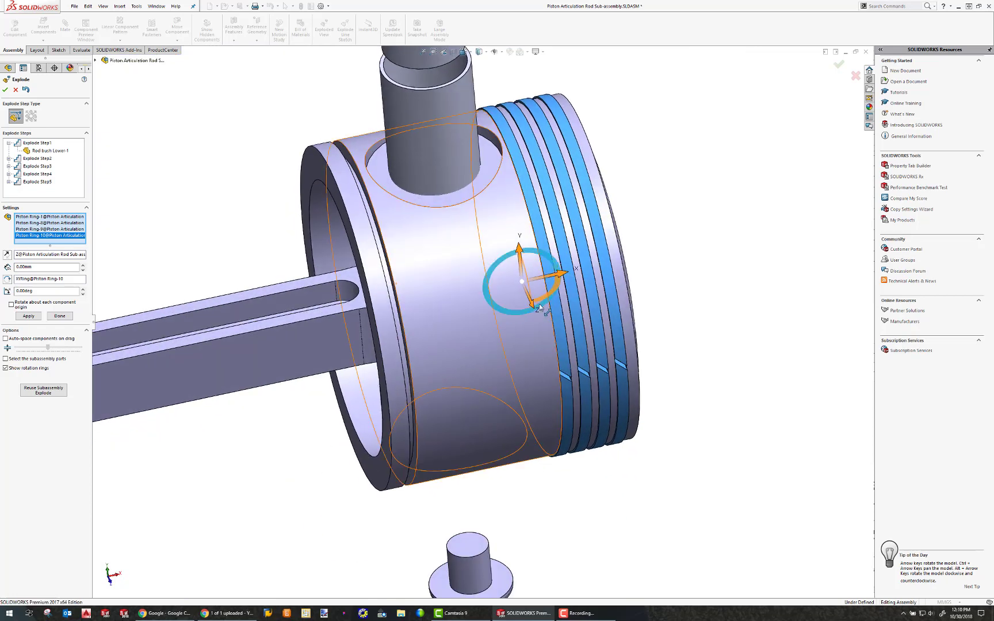
{"action": "left_click_drag", "start_coordinate": [544, 277], "coordinate": [734, 238]}
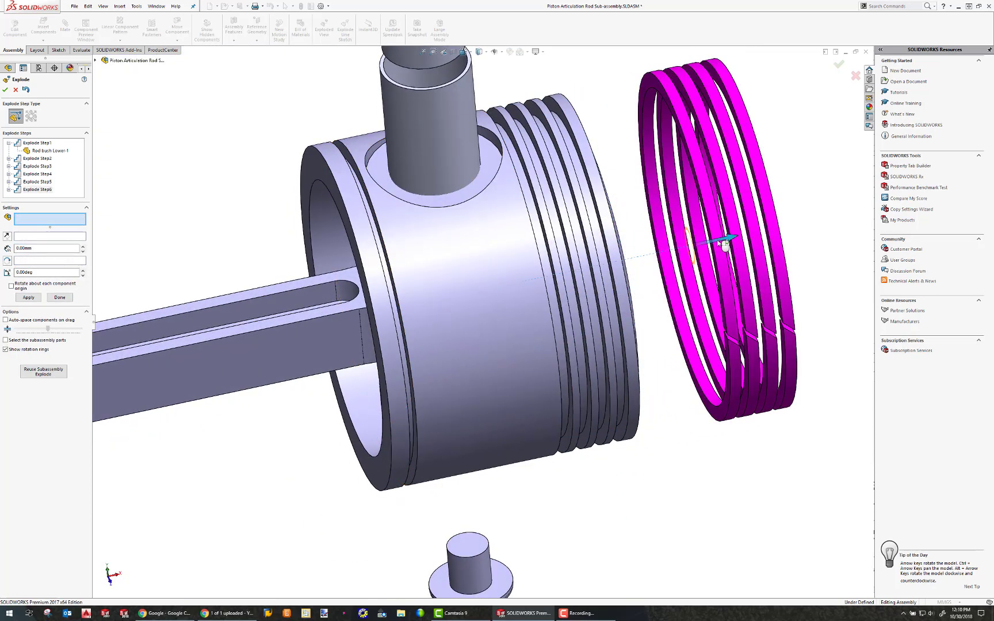
Step: Move the four red piston rings farther out along the X axis to about 131 mm from their assembled position
{"action": "scroll", "coordinate": [657, 291], "scroll_direction": "up", "scroll_amount": 1}
{"action": "scroll", "coordinate": [649, 305], "scroll_direction": "up", "scroll_amount": 3}
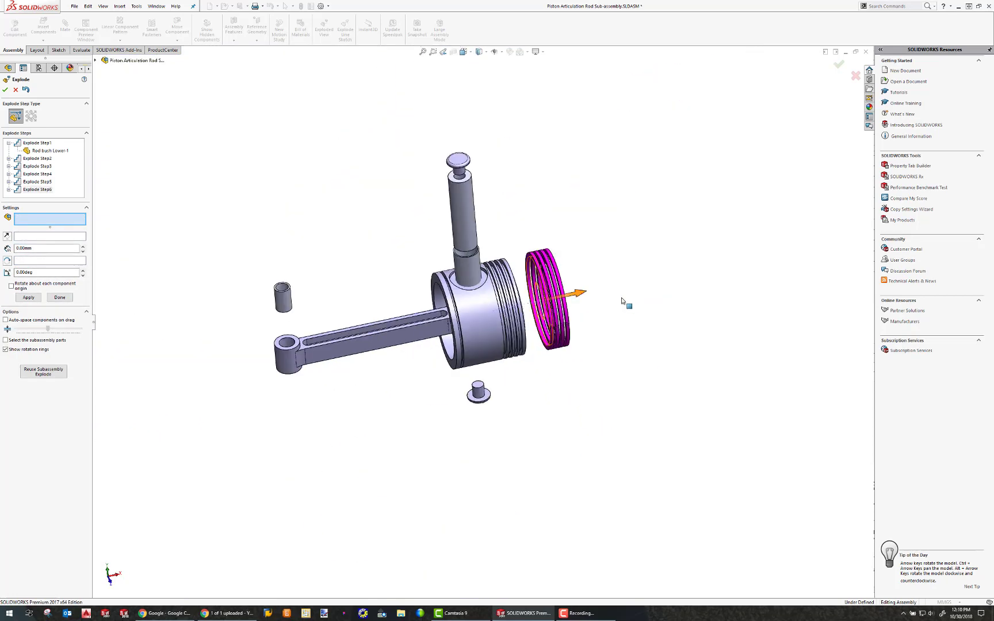
{"action": "left_click_drag", "start_coordinate": [581, 298], "coordinate": [668, 275]}
Step: Explode the piston along its axis, off the rod's large end and towards the rings, and finish the exploded view
{"action": "middle_click_drag", "start_coordinate": [517, 294], "coordinate": [533, 276]}
{"action": "left_click", "coordinate": [488, 310]}
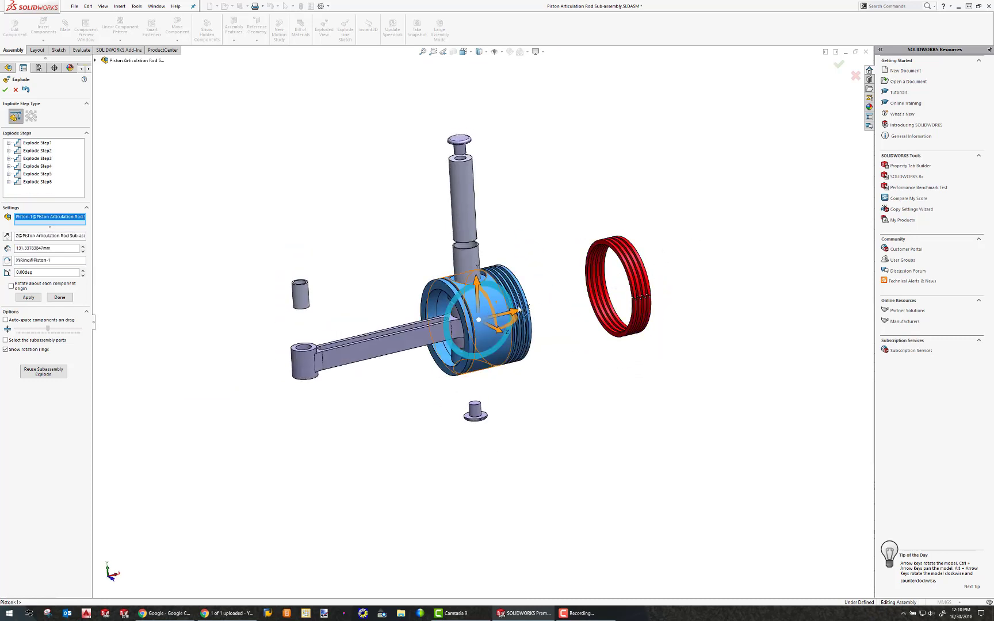
{"action": "left_click_drag", "start_coordinate": [520, 311], "coordinate": [594, 297]}
{"action": "middle_click_drag", "start_coordinate": [495, 329], "coordinate": [531, 377]}
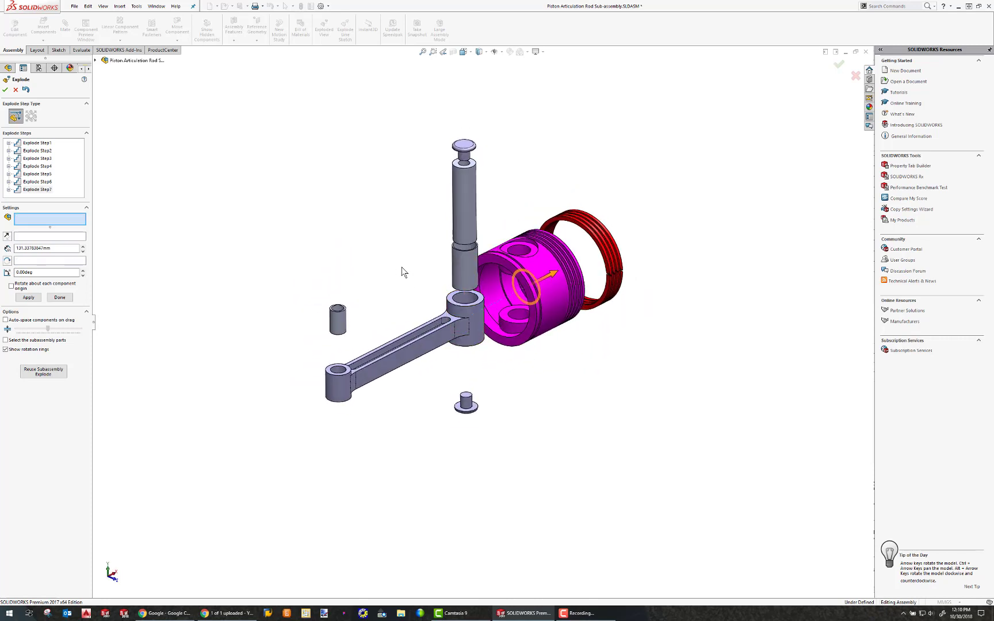
{"action": "left_click", "coordinate": [5, 91]}
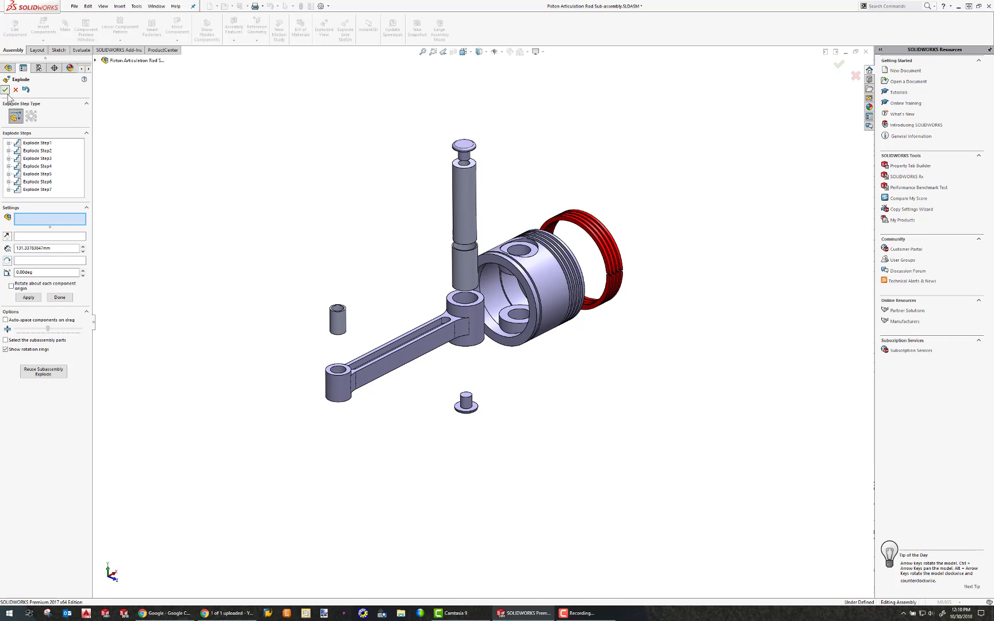
{"action": "middle_click_drag", "start_coordinate": [509, 336], "coordinate": [479, 311]}
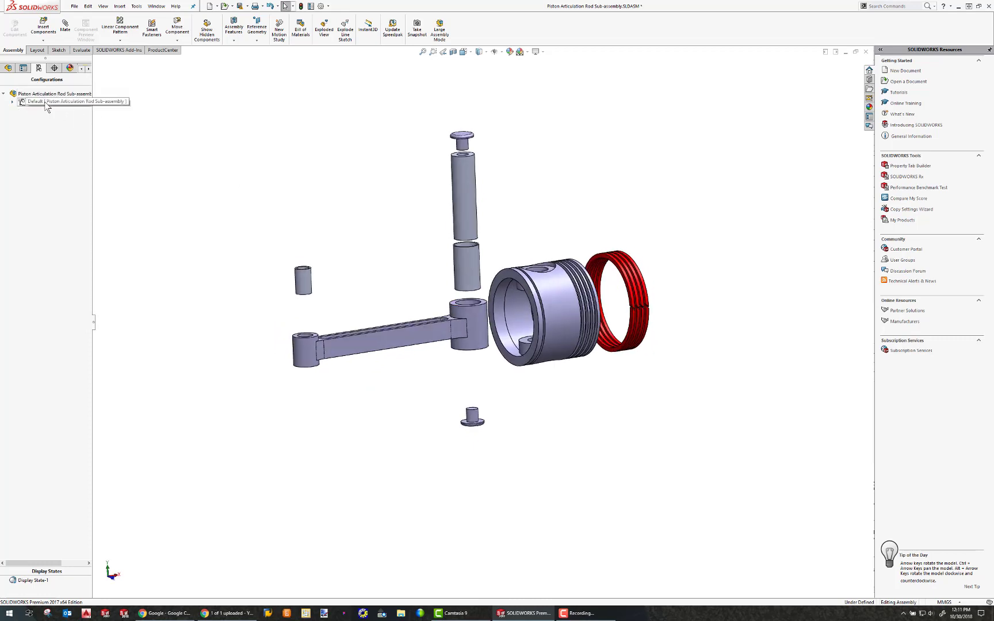
Step: Collapse ExpView1 of the Default configuration to inspect the assembled piston and rod, and explode it again
{"action": "left_click", "coordinate": [13, 102]}
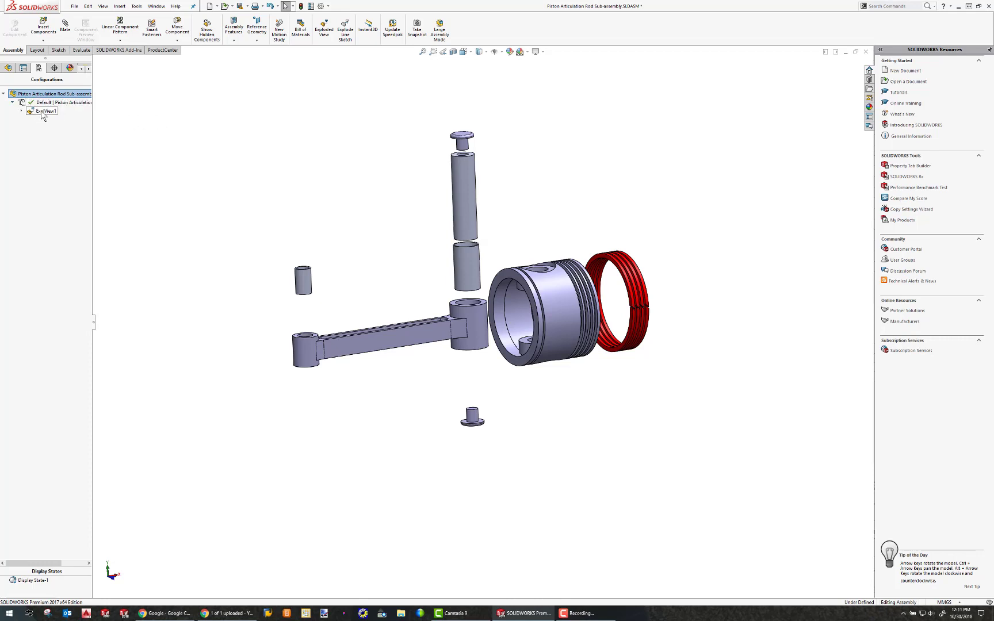
{"action": "right_click", "coordinate": [43, 112]}
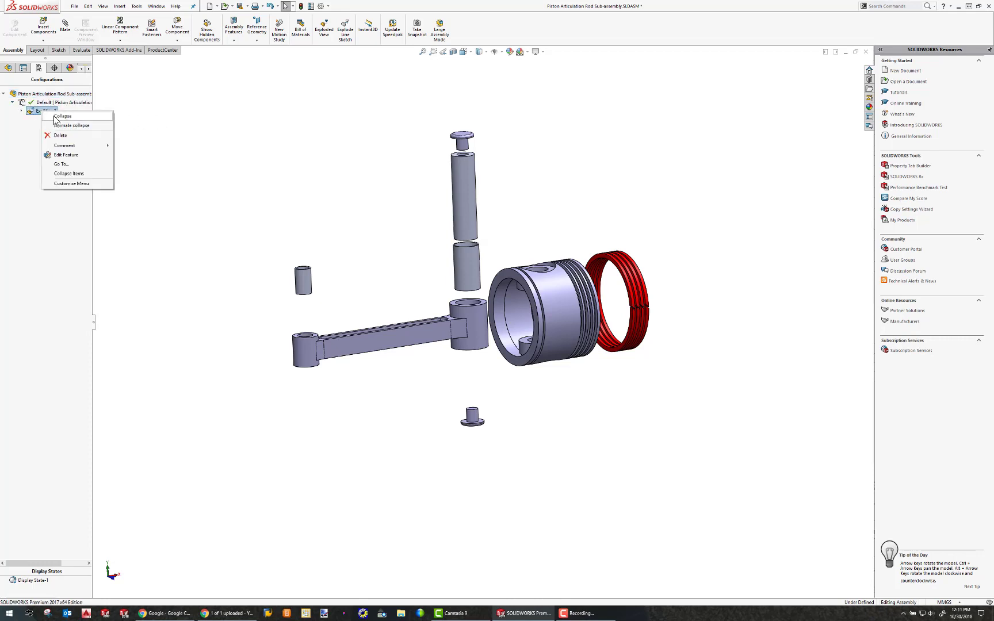
{"action": "left_click", "coordinate": [62, 117]}
{"action": "middle_click_drag", "start_coordinate": [392, 285], "coordinate": [391, 329]}
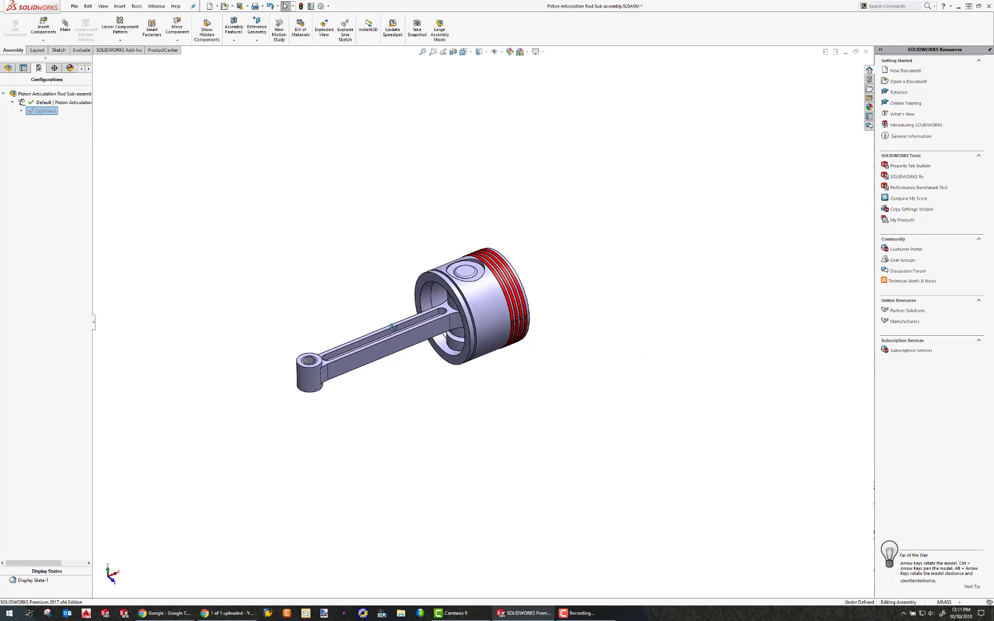
{"action": "left_click_drag", "start_coordinate": [449, 334], "coordinate": [481, 328]}
{"action": "right_click", "coordinate": [44, 111]}
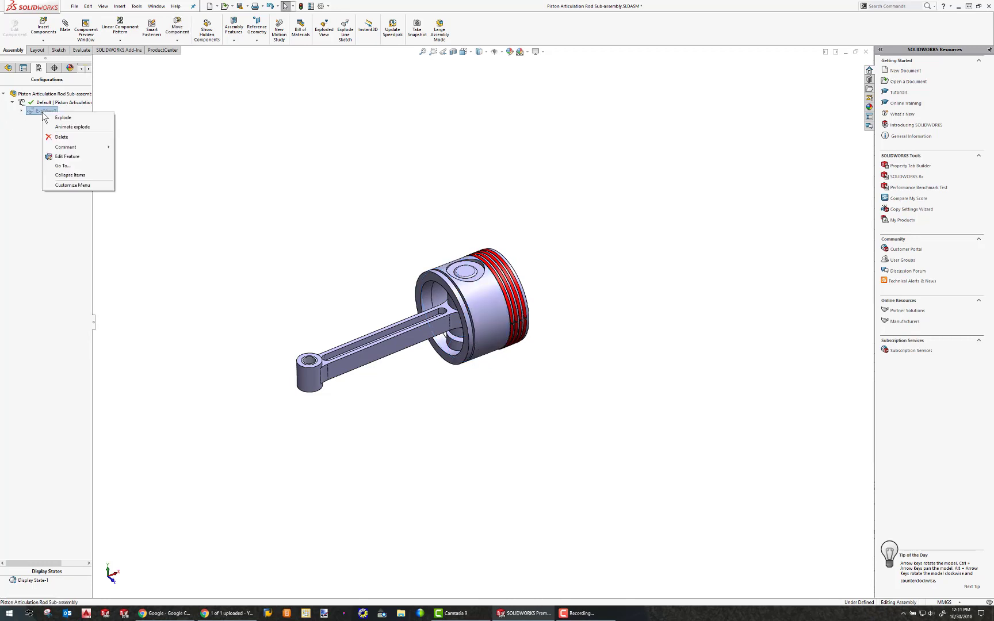
{"action": "left_click", "coordinate": [55, 120]}
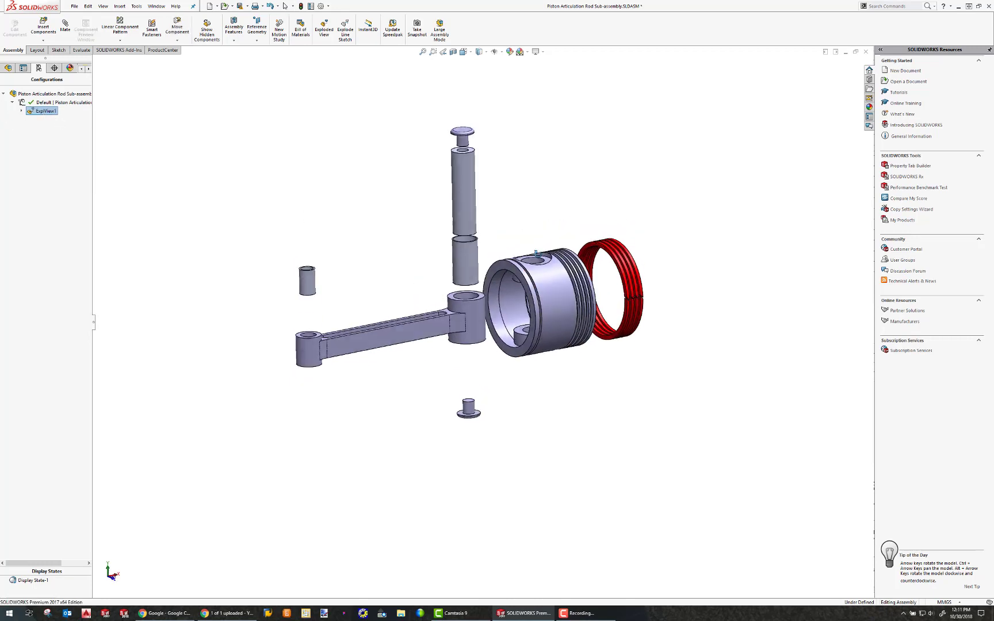
Step: Play the collapse animation of ExpView1 followed by its explode animation, closing the animation controller after each
{"action": "right_click", "coordinate": [46, 111]}
{"action": "left_click", "coordinate": [65, 124]}
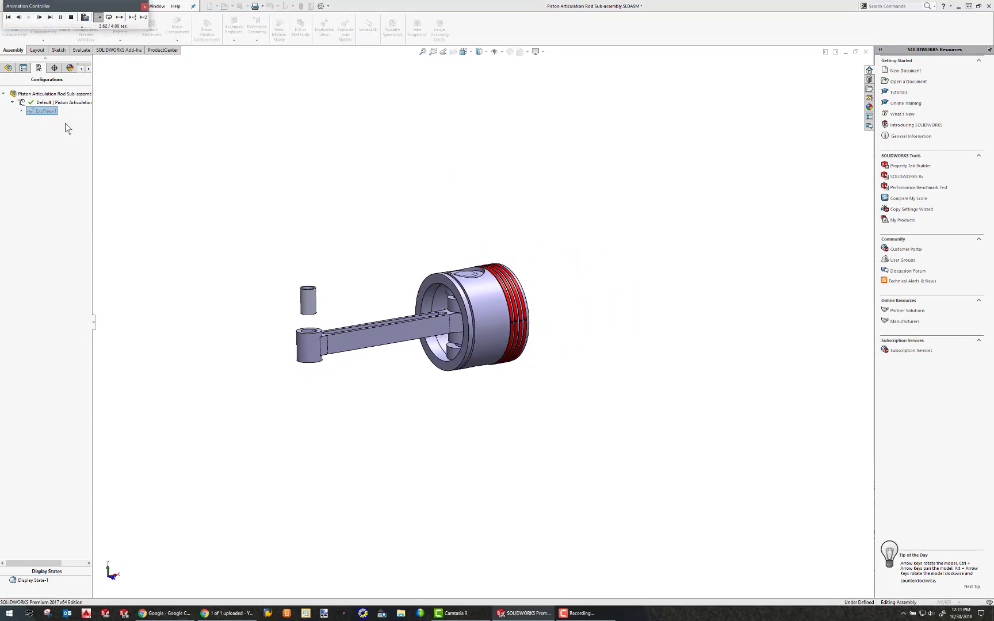
{"action": "right_click", "coordinate": [47, 112]}
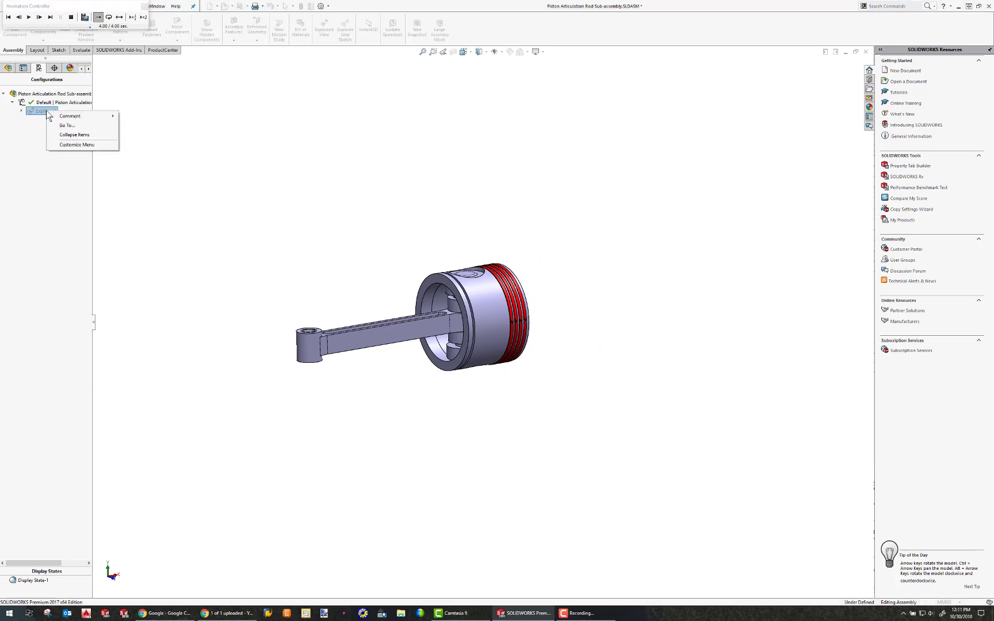
{"action": "left_click", "coordinate": [143, 6]}
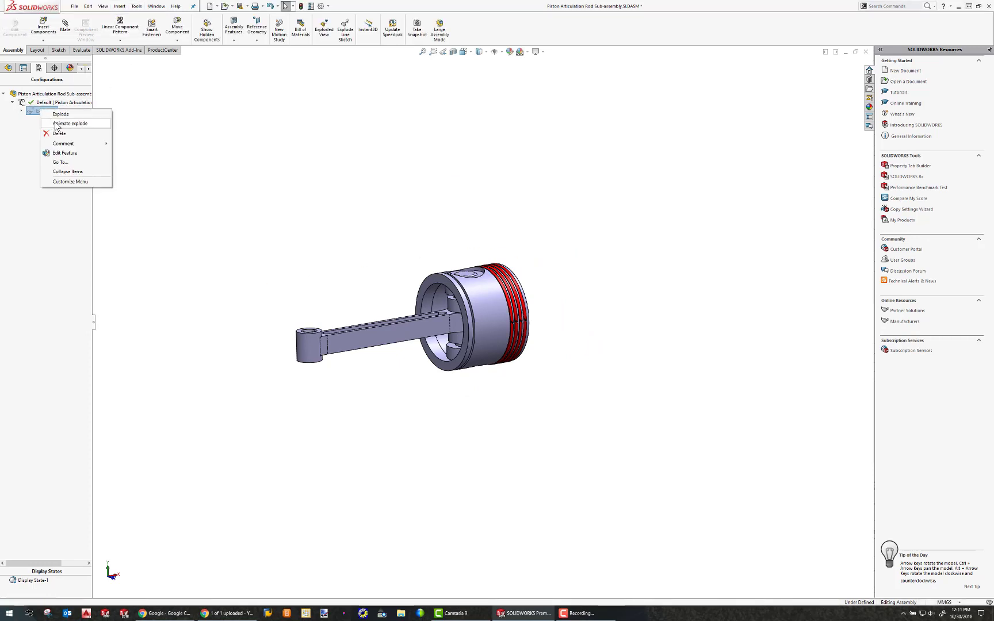
{"action": "left_click", "coordinate": [59, 123]}
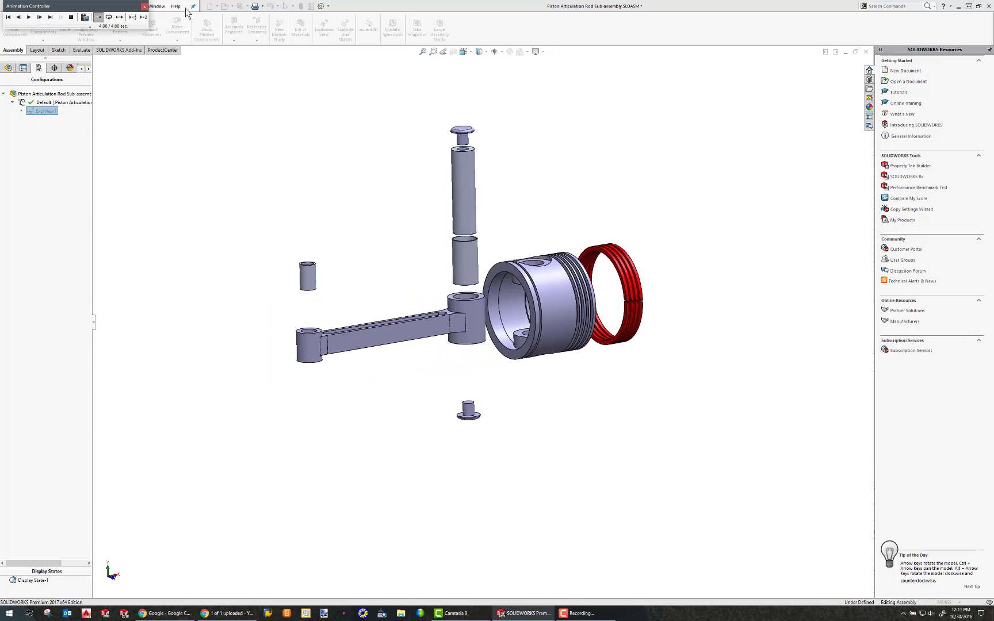
{"action": "left_click", "coordinate": [144, 7]}
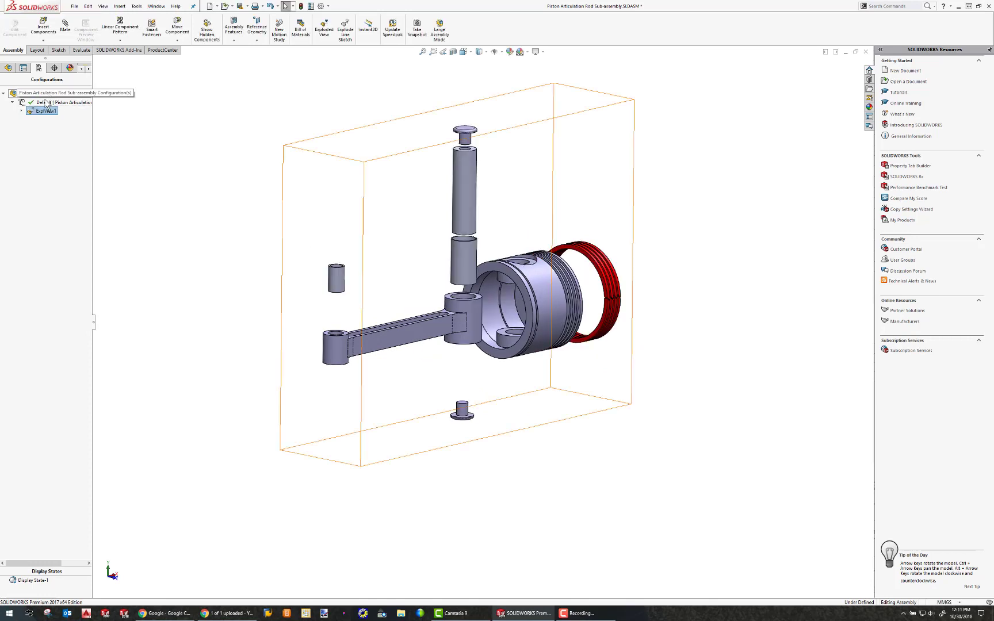
Step: Edit Explode Step3 of ExpView1 to raise the piston pin to about 132 mm along Y
{"action": "left_click", "coordinate": [21, 110]}
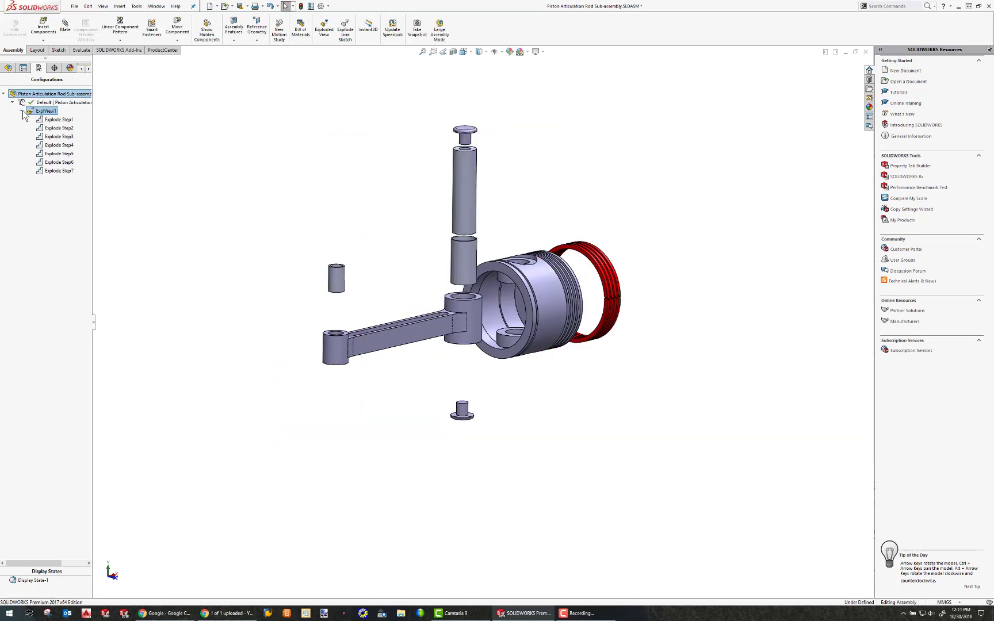
{"action": "right_click", "coordinate": [59, 137]}
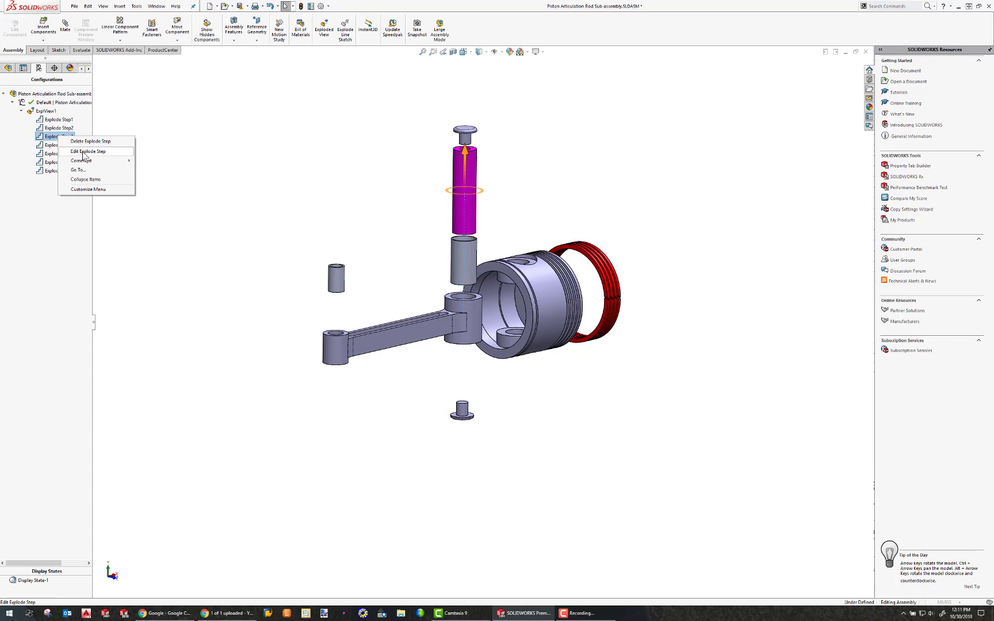
{"action": "left_click", "coordinate": [81, 152]}
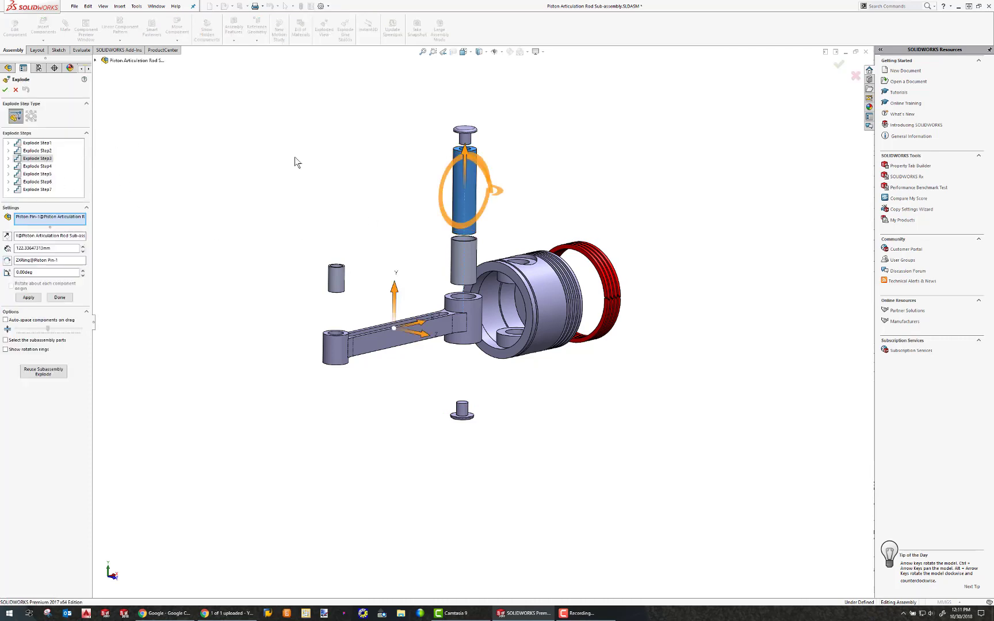
{"action": "mouse_move", "coordinate": [484, 184]}
{"action": "middle_mouse_down"}
{"action": "mouse_move", "coordinate": [469, 180]}
{"action": "mouse_move", "coordinate": [477, 196]}
{"action": "middle_mouse_up"}
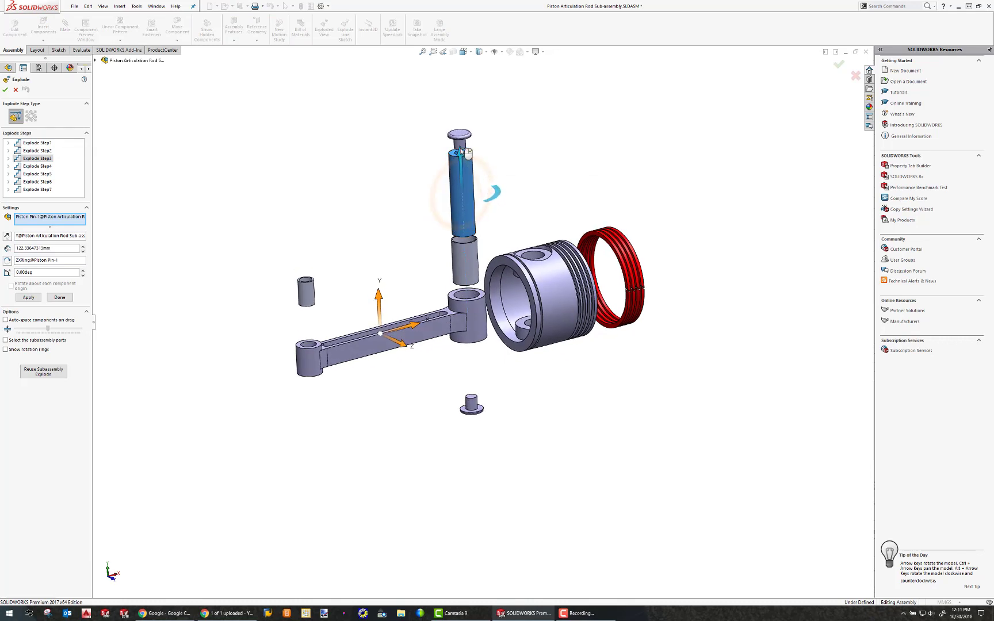
{"action": "mouse_move", "coordinate": [460, 152]}
{"action": "left_mouse_down"}
{"action": "mouse_move", "coordinate": [459, 120]}
{"action": "mouse_move", "coordinate": [459, 136]}
{"action": "left_mouse_up"}
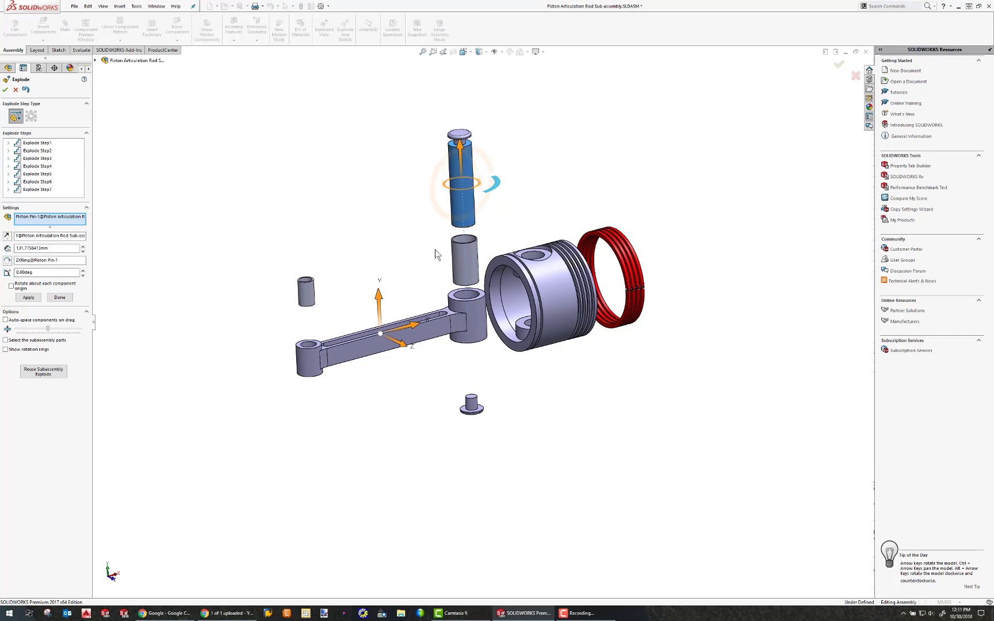
Step: Edit Explode Step4 to lower the bottom piston pin plug to about 63 mm along Y, and accept the explode changes
{"action": "left_click", "coordinate": [34, 166]}
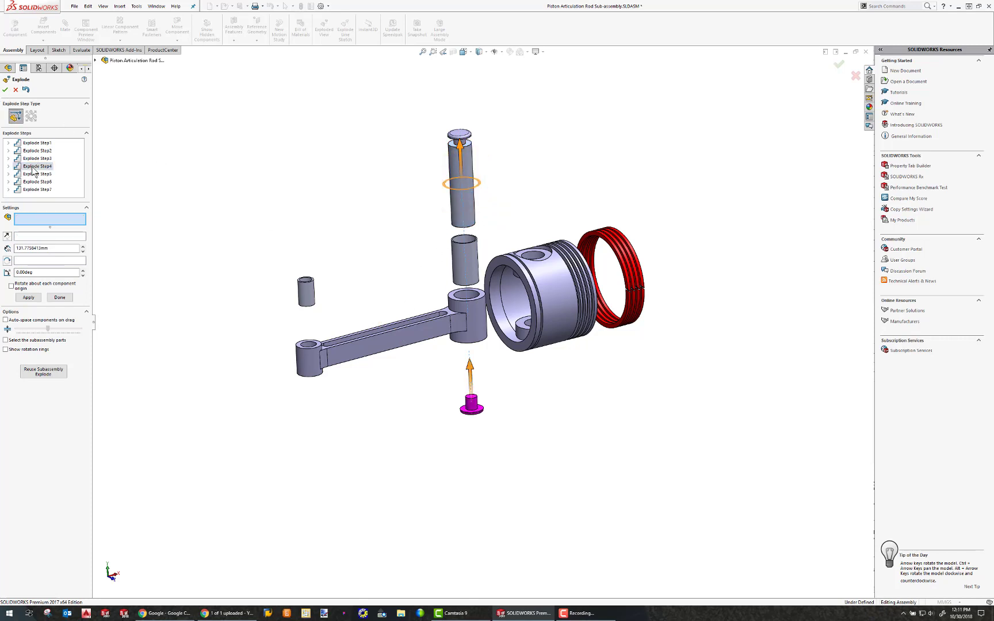
{"action": "right_click", "coordinate": [34, 168]}
{"action": "left_click", "coordinate": [50, 185]}
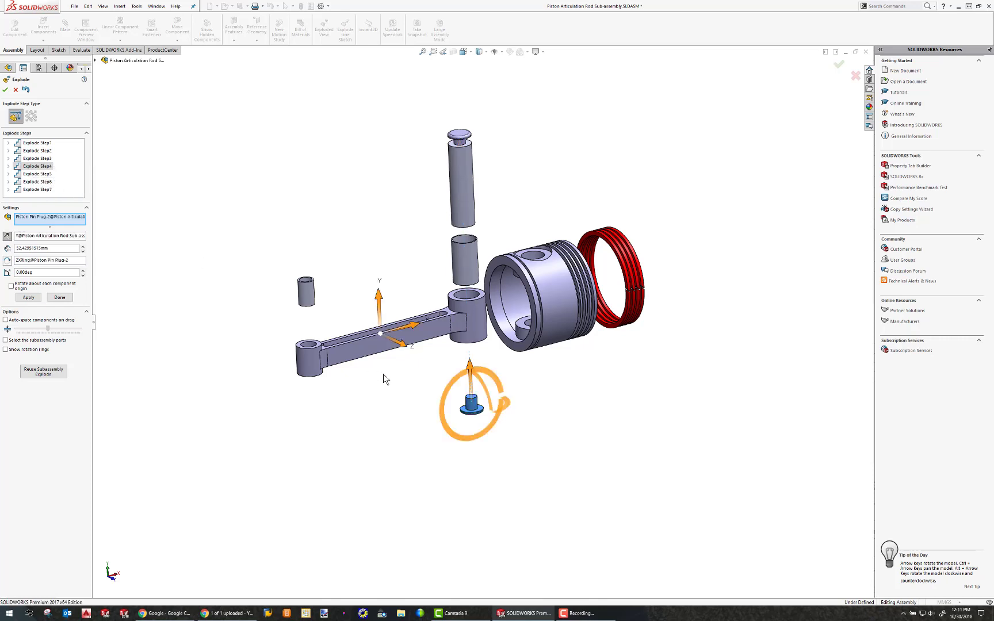
{"action": "left_click", "coordinate": [489, 382]}
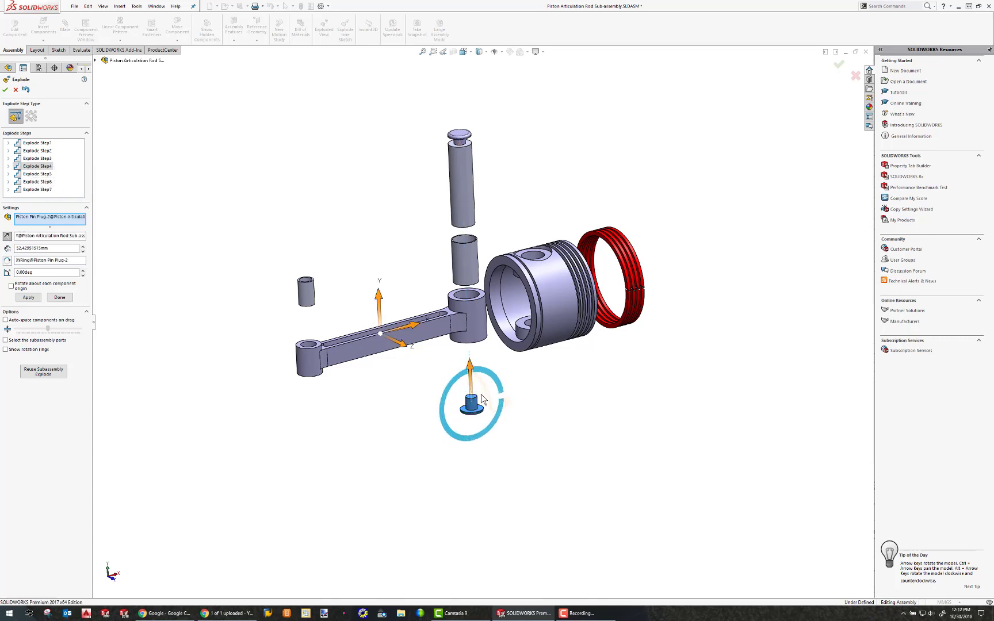
{"action": "middle_click_drag", "start_coordinate": [481, 393], "coordinate": [484, 410]}
{"action": "scroll", "coordinate": [478, 372], "scroll_direction": "up", "scroll_amount": 5}
{"action": "scroll", "coordinate": [514, 338], "scroll_direction": "down", "scroll_amount": 8}
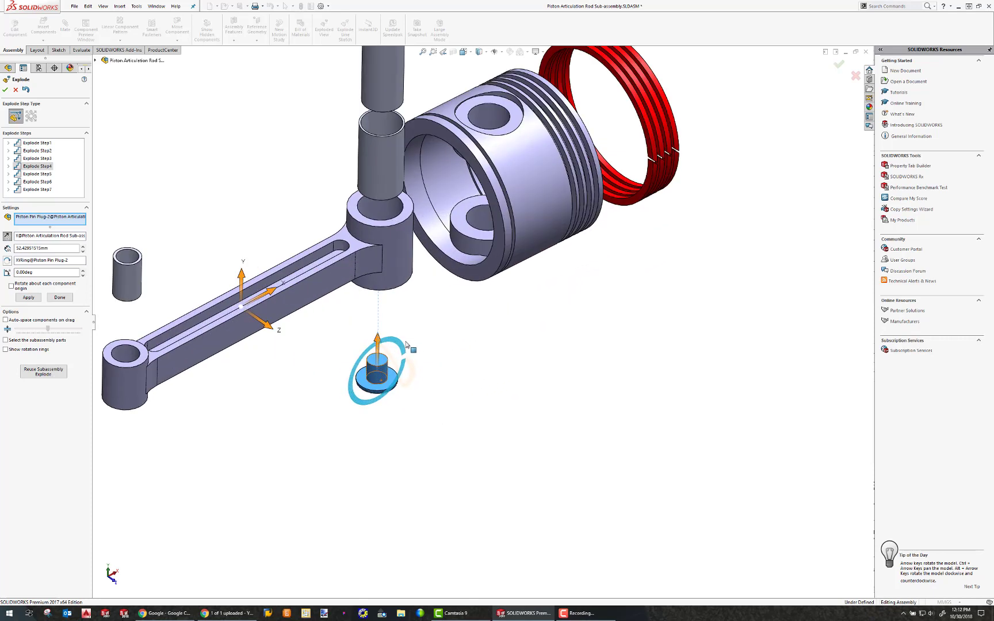
{"action": "left_click", "coordinate": [412, 380]}
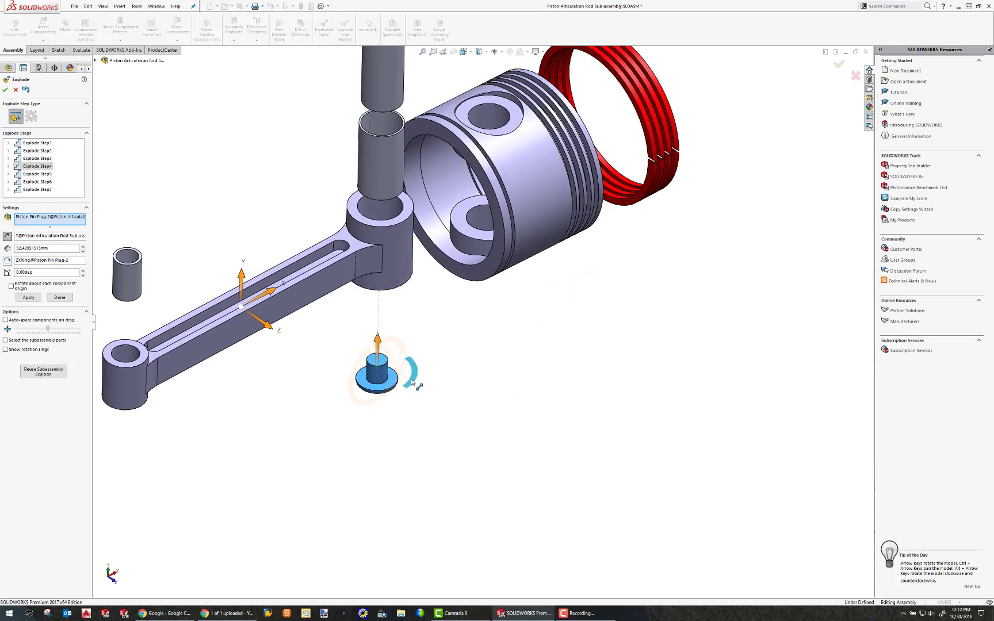
{"action": "left_click_drag", "start_coordinate": [378, 339], "coordinate": [380, 355]}
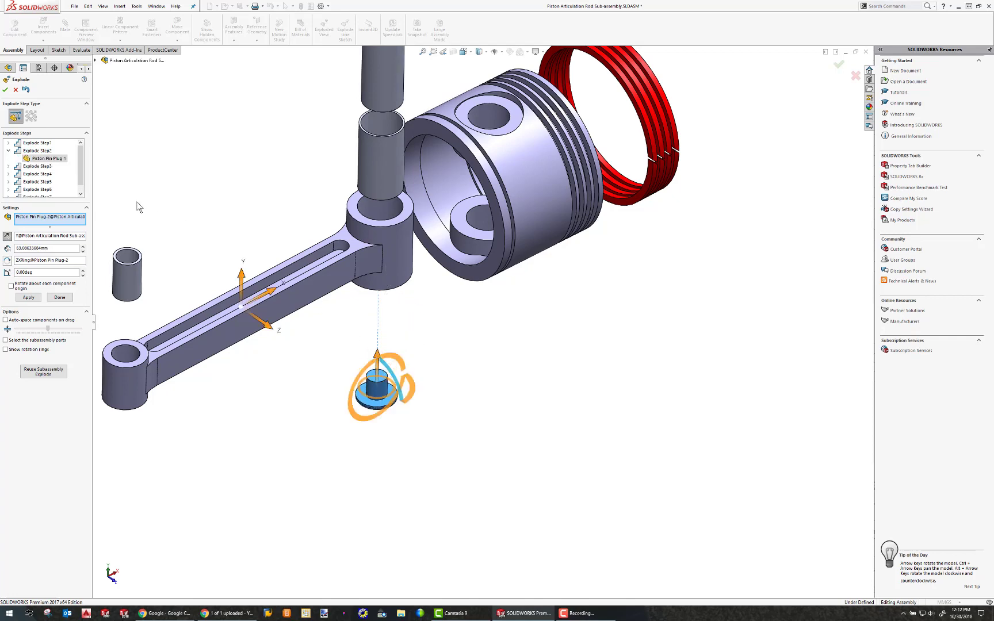
{"action": "left_click", "coordinate": [5, 90]}
Step: Check the edited ExpView1 by collapsing the assembly to its assembled state and exploding it once more
{"action": "scroll", "coordinate": [373, 280], "scroll_direction": "down", "scroll_amount": 2}
{"action": "middle_click_drag", "start_coordinate": [369, 297], "coordinate": [406, 288]}
{"action": "scroll", "coordinate": [375, 283], "scroll_direction": "up", "scroll_amount": 4}
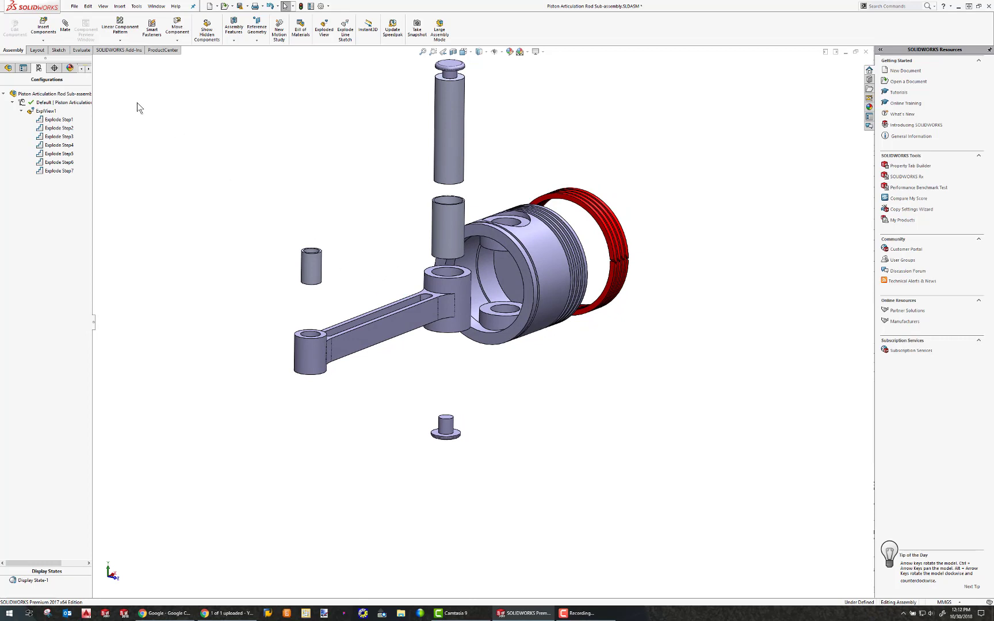
{"action": "left_click", "coordinate": [43, 111]}
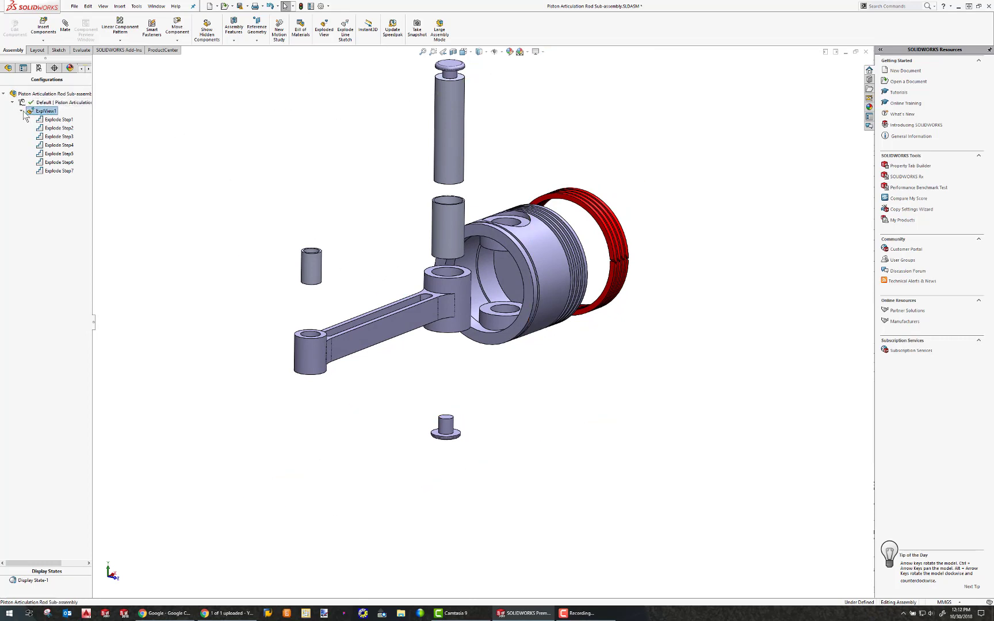
{"action": "left_click", "coordinate": [22, 112]}
{"action": "left_click", "coordinate": [13, 102]}
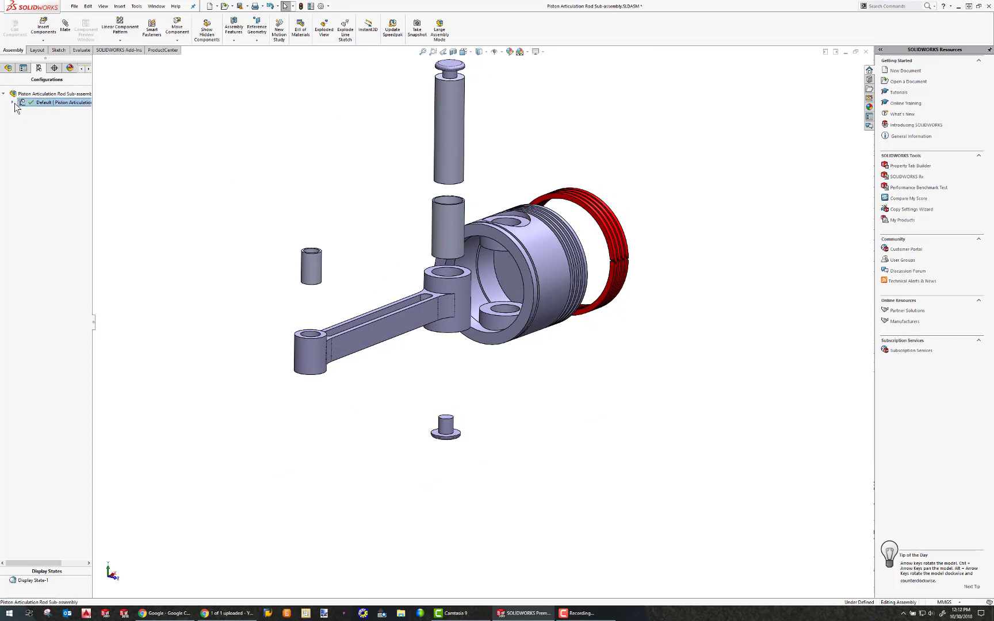
{"action": "left_click", "coordinate": [13, 102]}
{"action": "right_click", "coordinate": [42, 111]}
{"action": "left_click", "coordinate": [62, 116]}
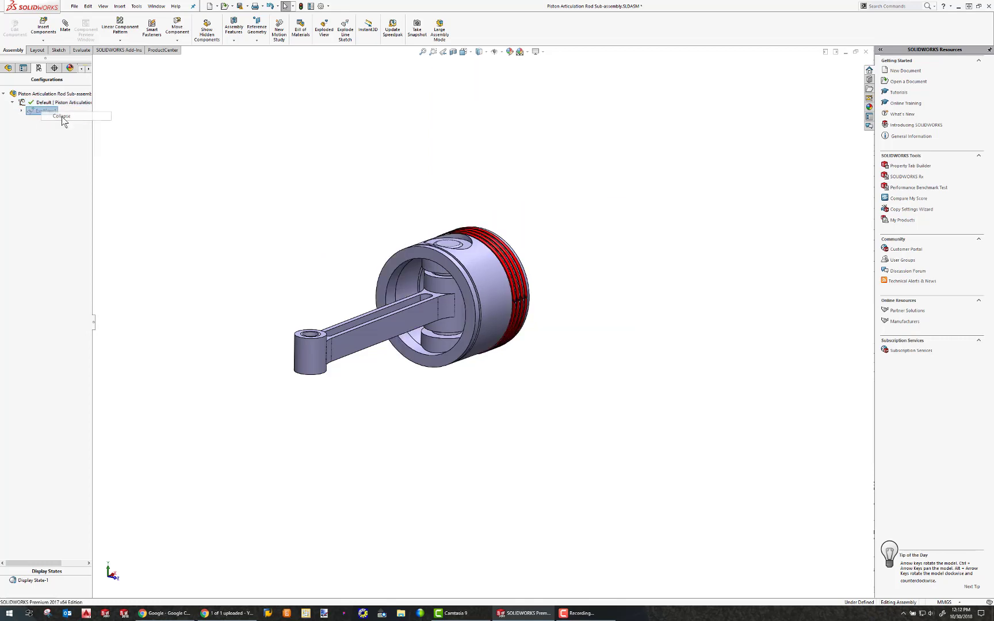
{"action": "right_click", "coordinate": [51, 112]}
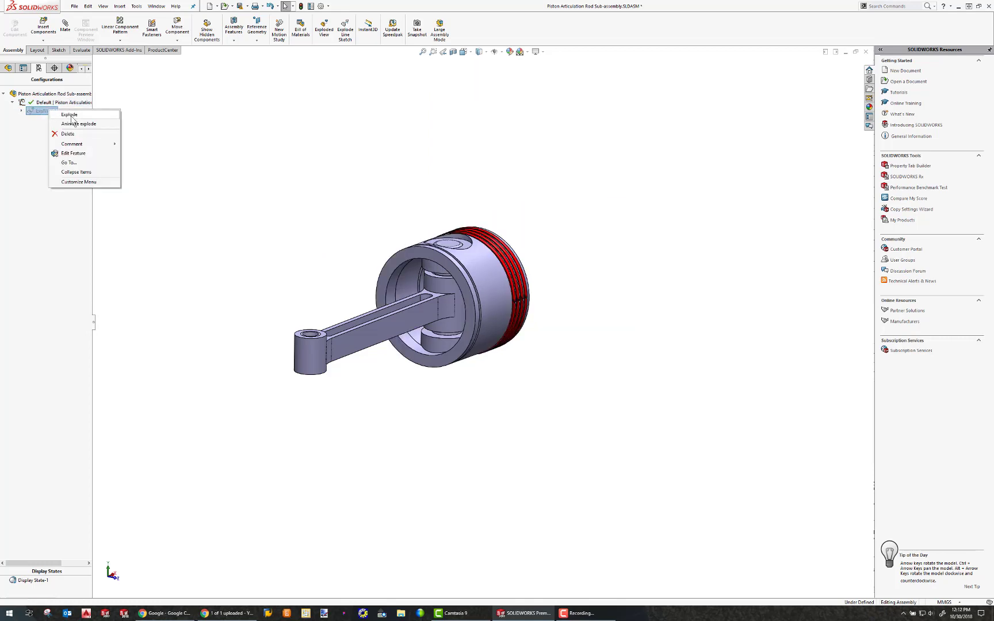
{"action": "left_click", "coordinate": [69, 115]}
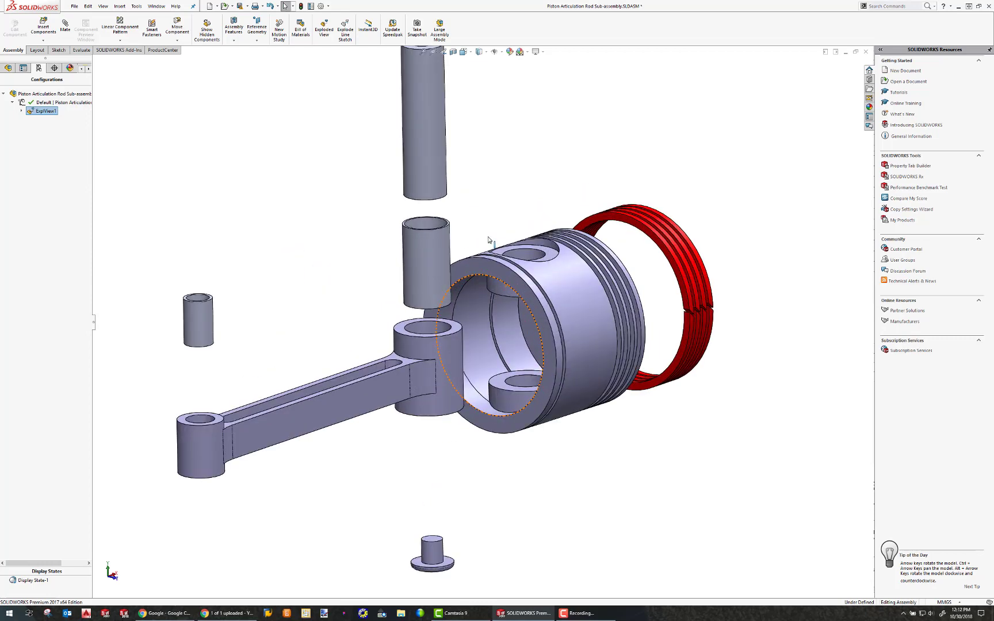